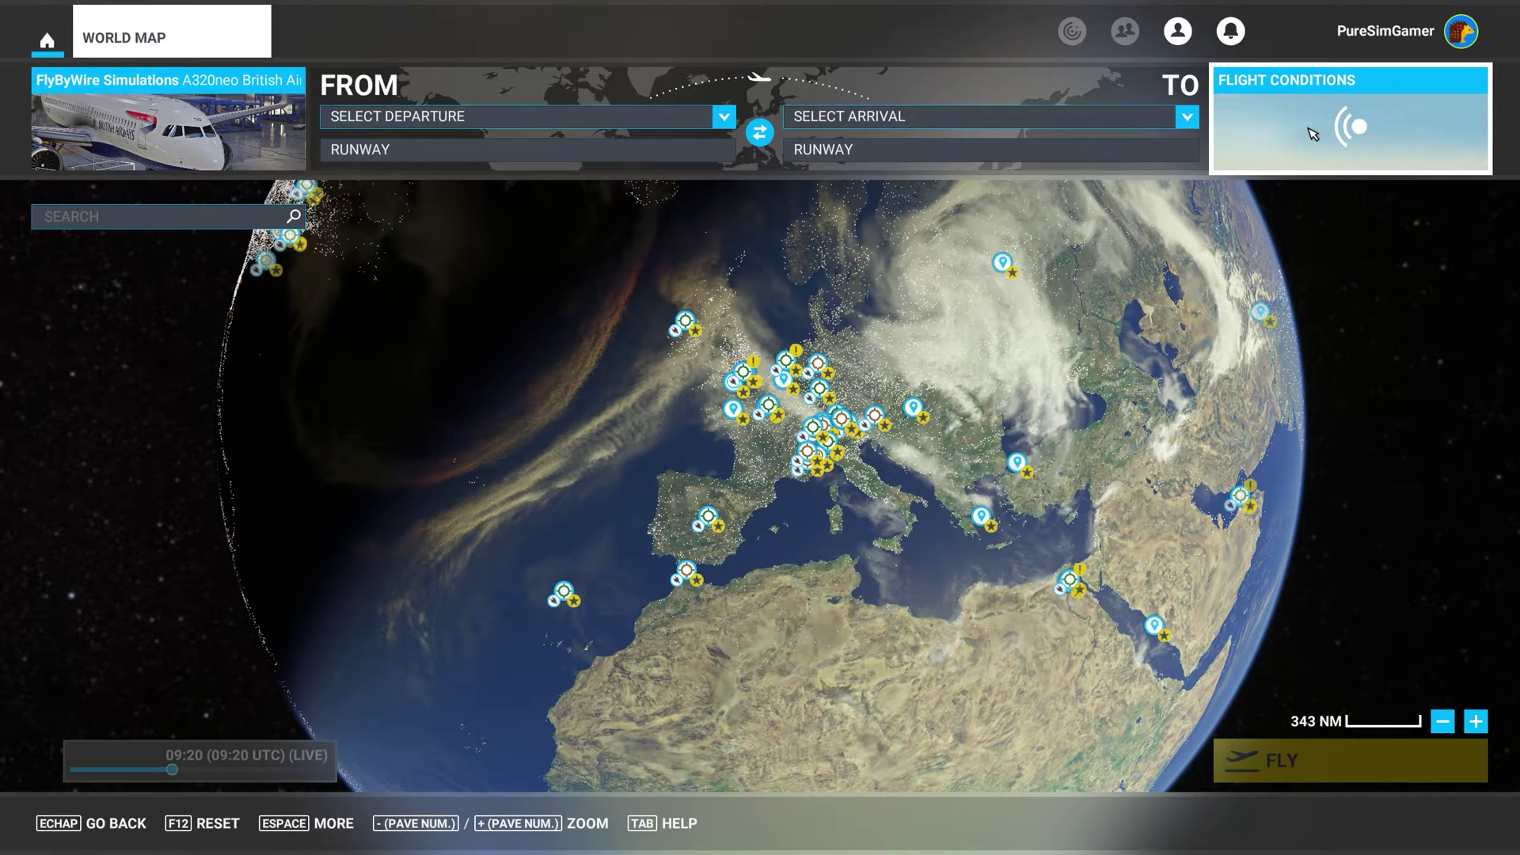
Step: Leave the world map for the Welcome screen and open Options > General Options
click(1312, 130)
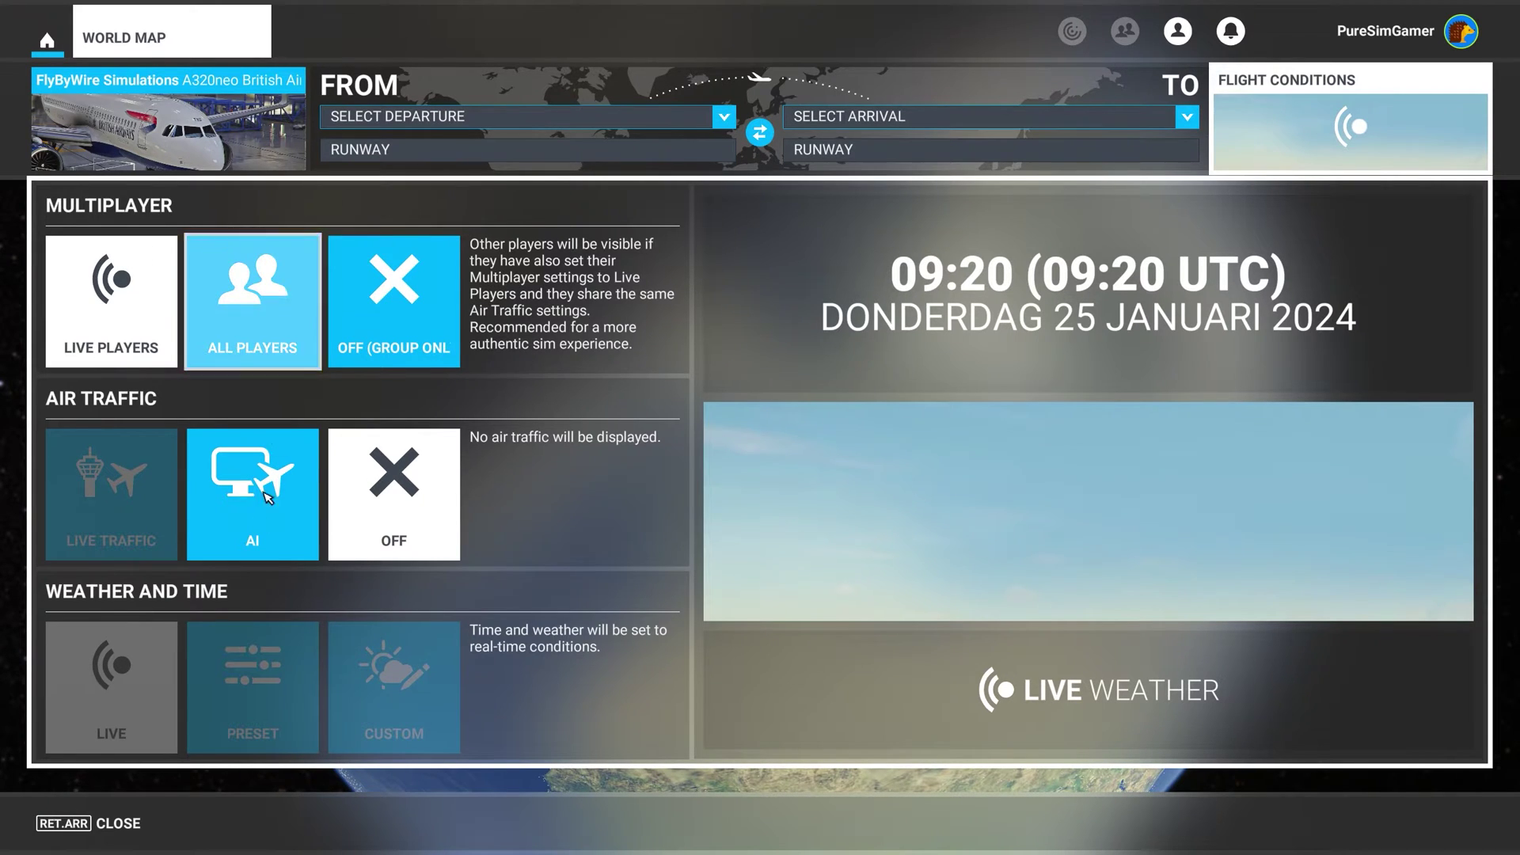
click(121, 823)
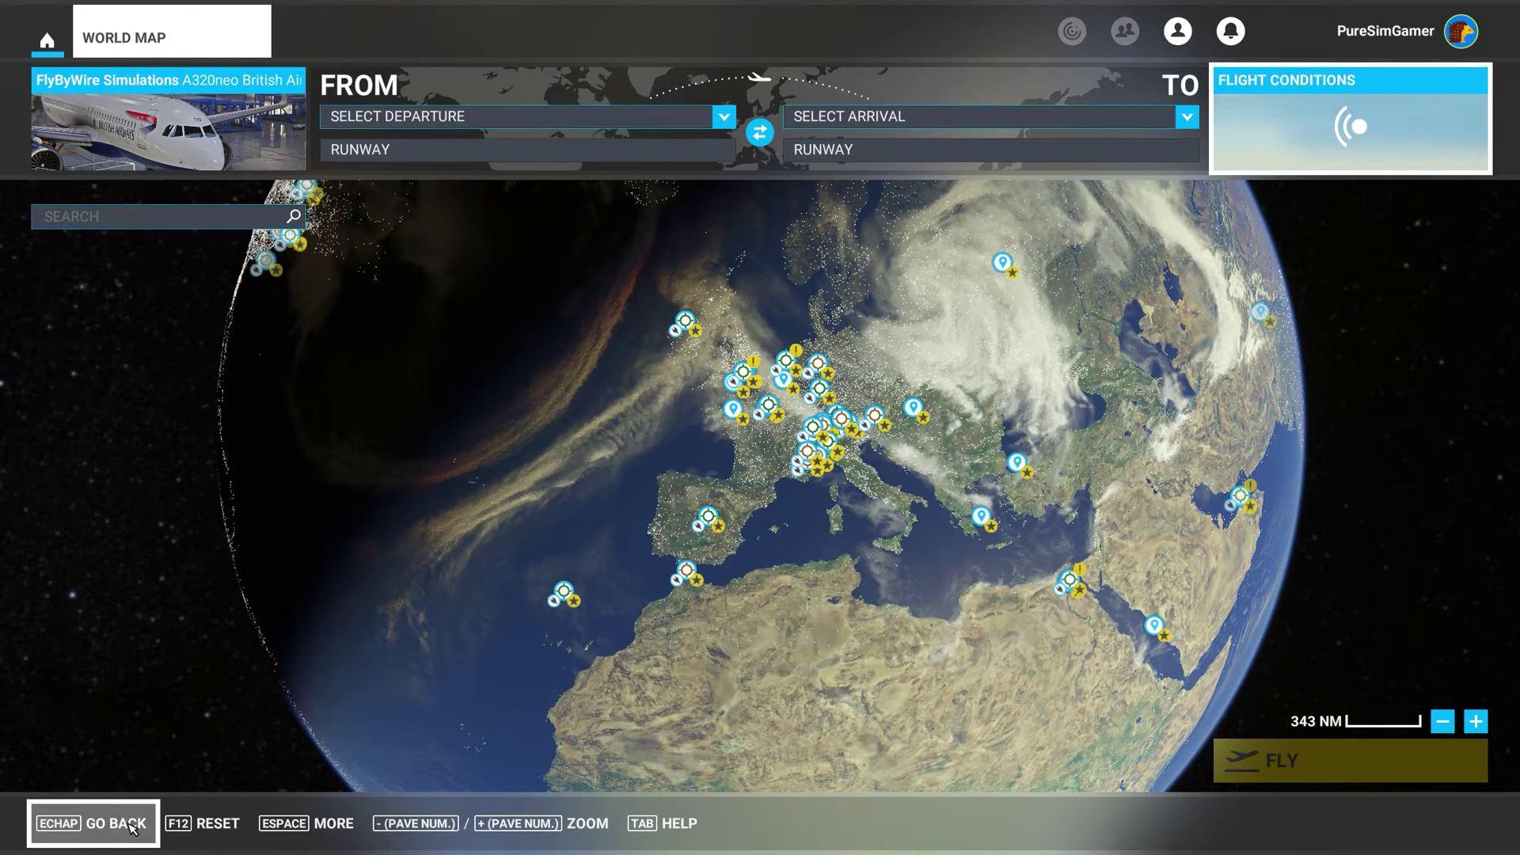
click(136, 824)
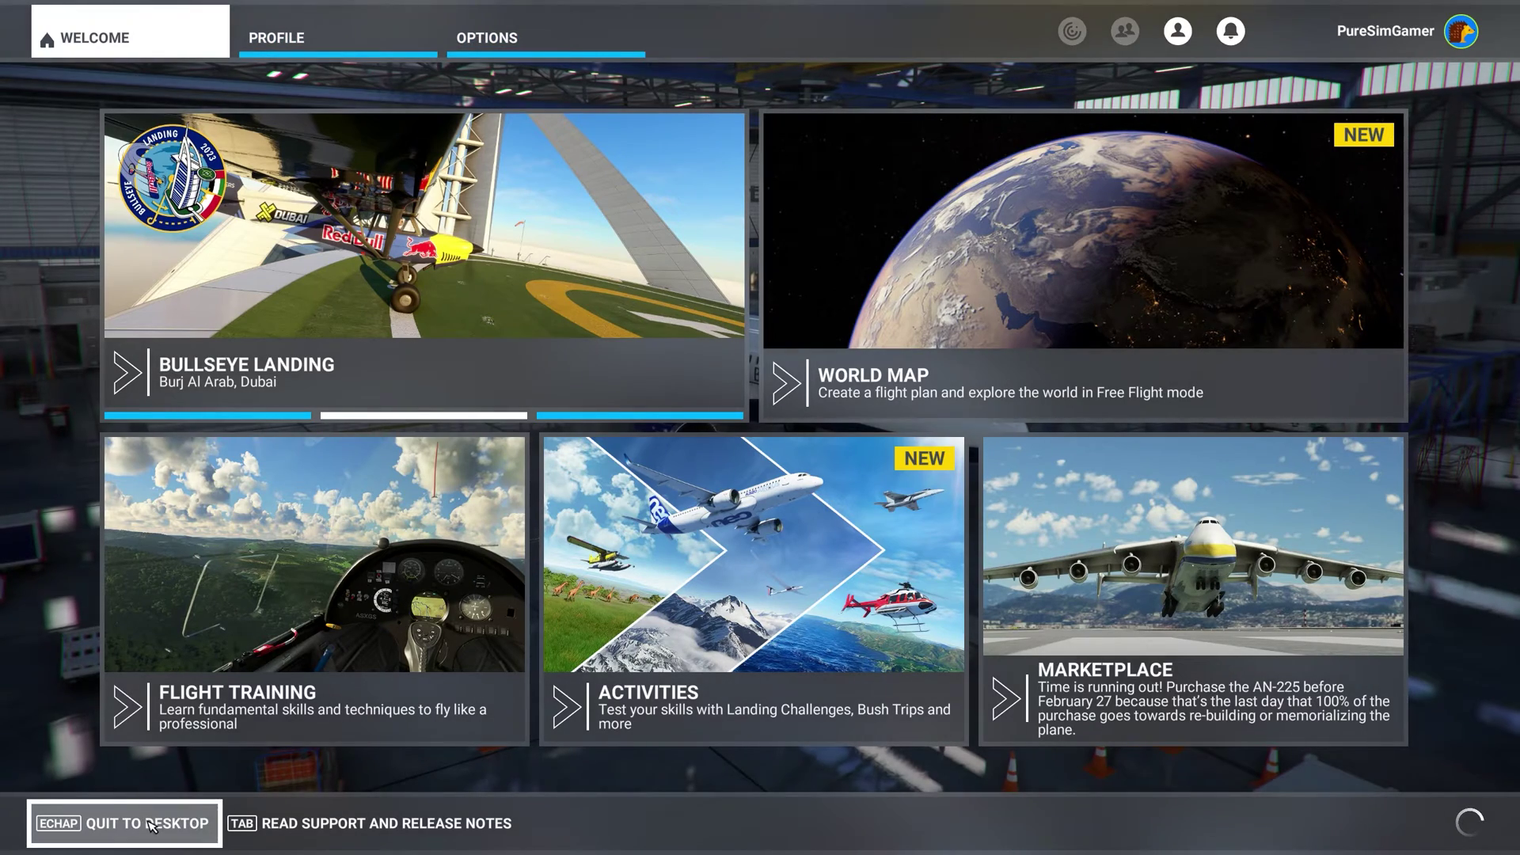
click(499, 38)
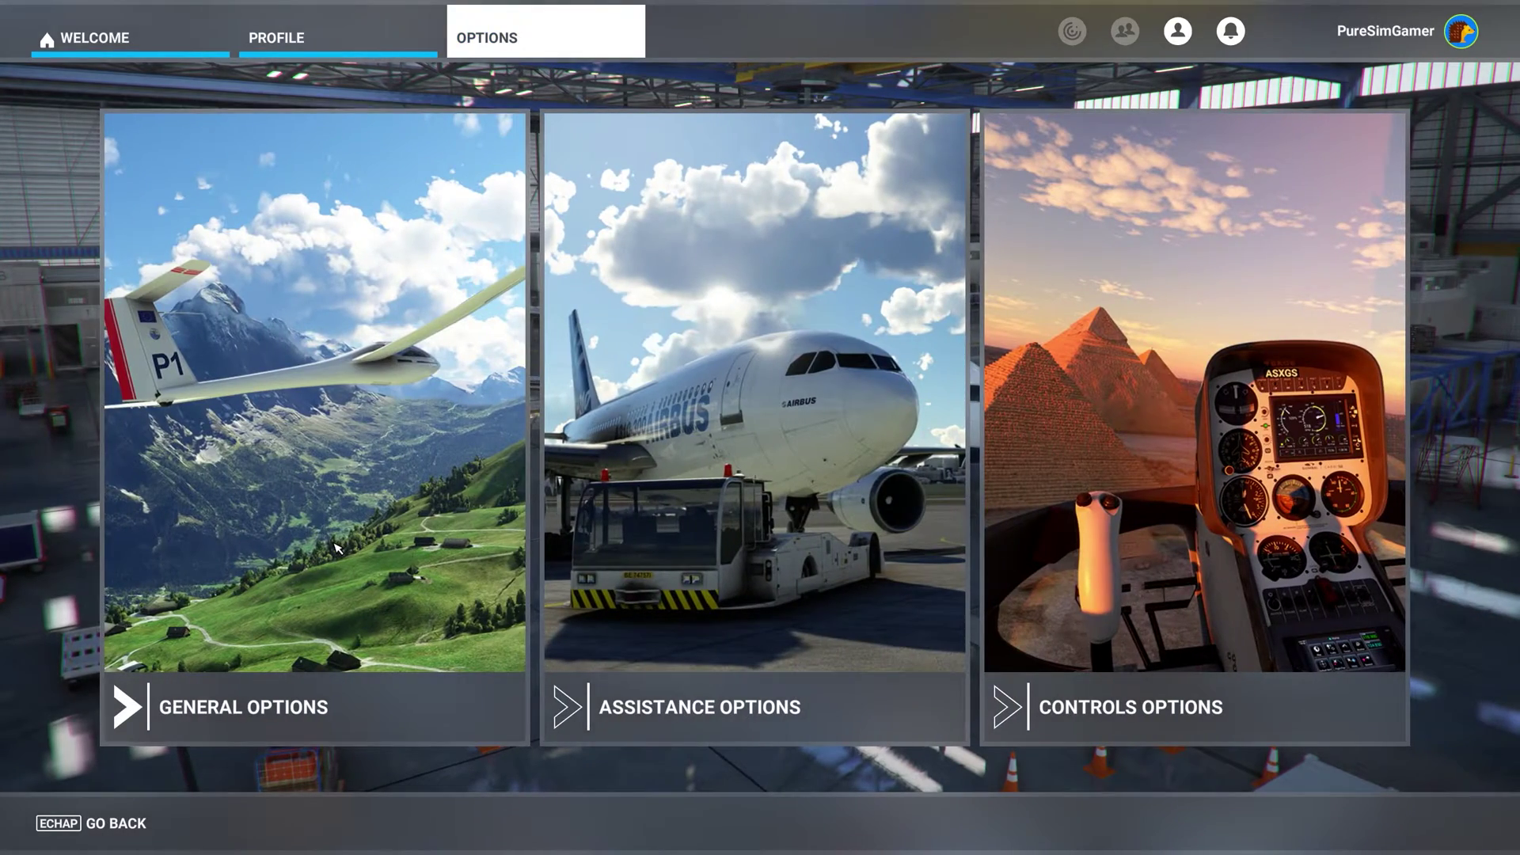
click(338, 547)
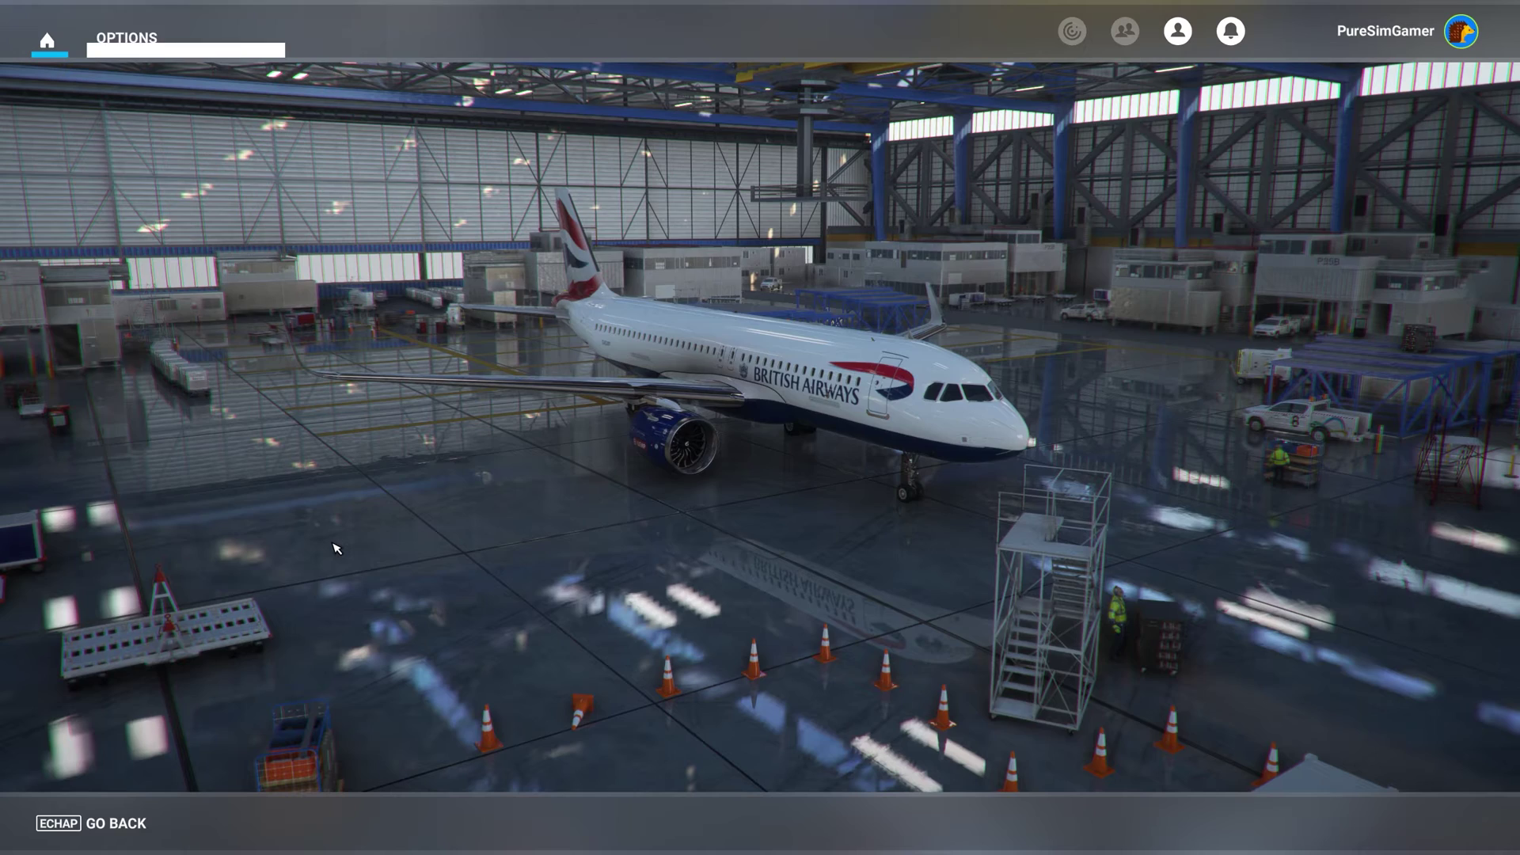
Step: In Data settings, turn Online Functionality off, save, turn it back on, save, then return to the welcome screen
click(153, 384)
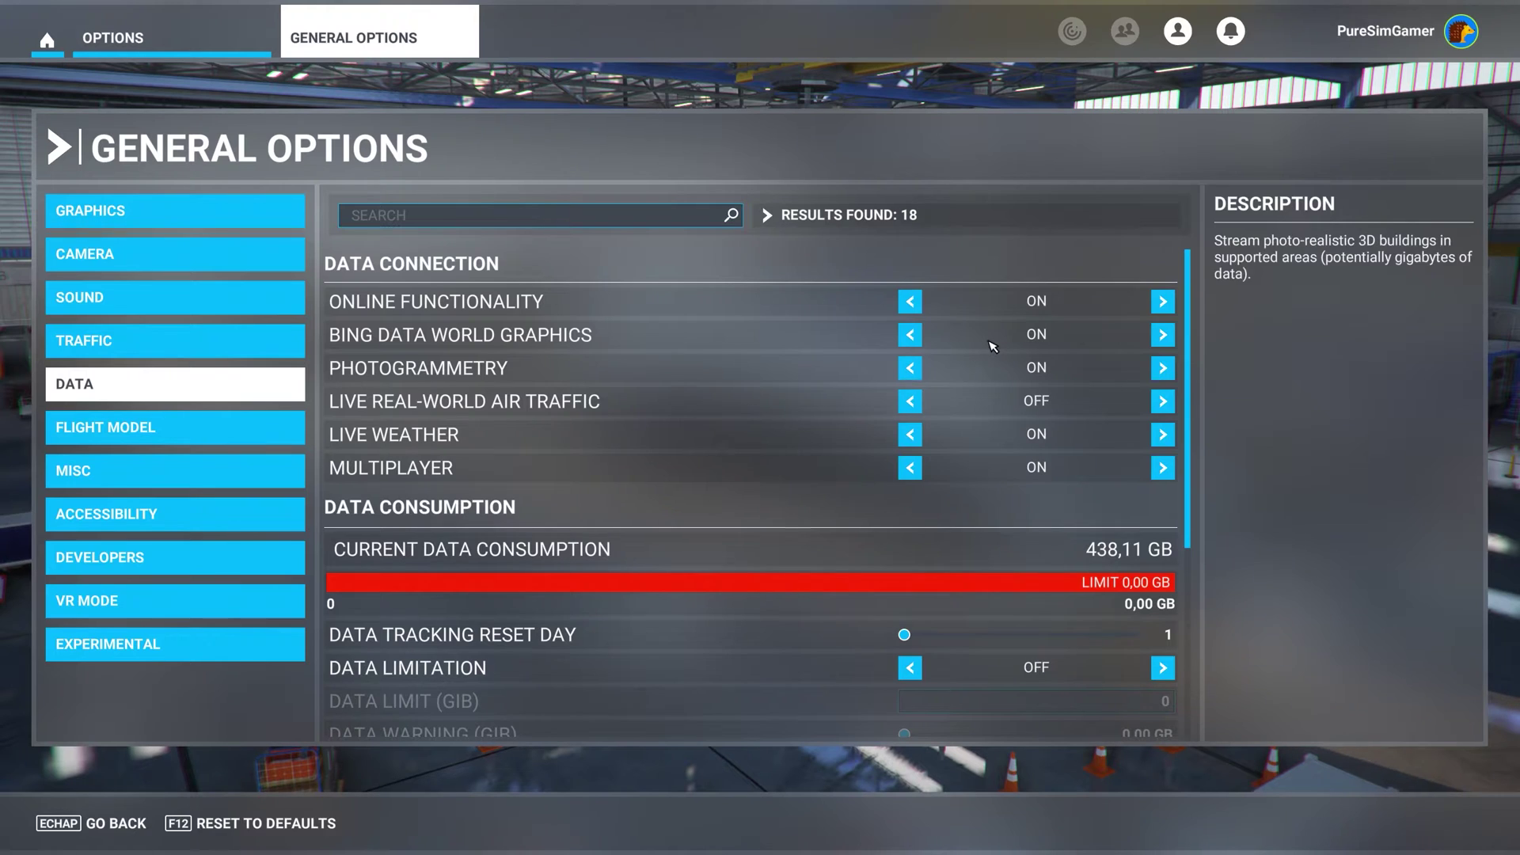
click(911, 302)
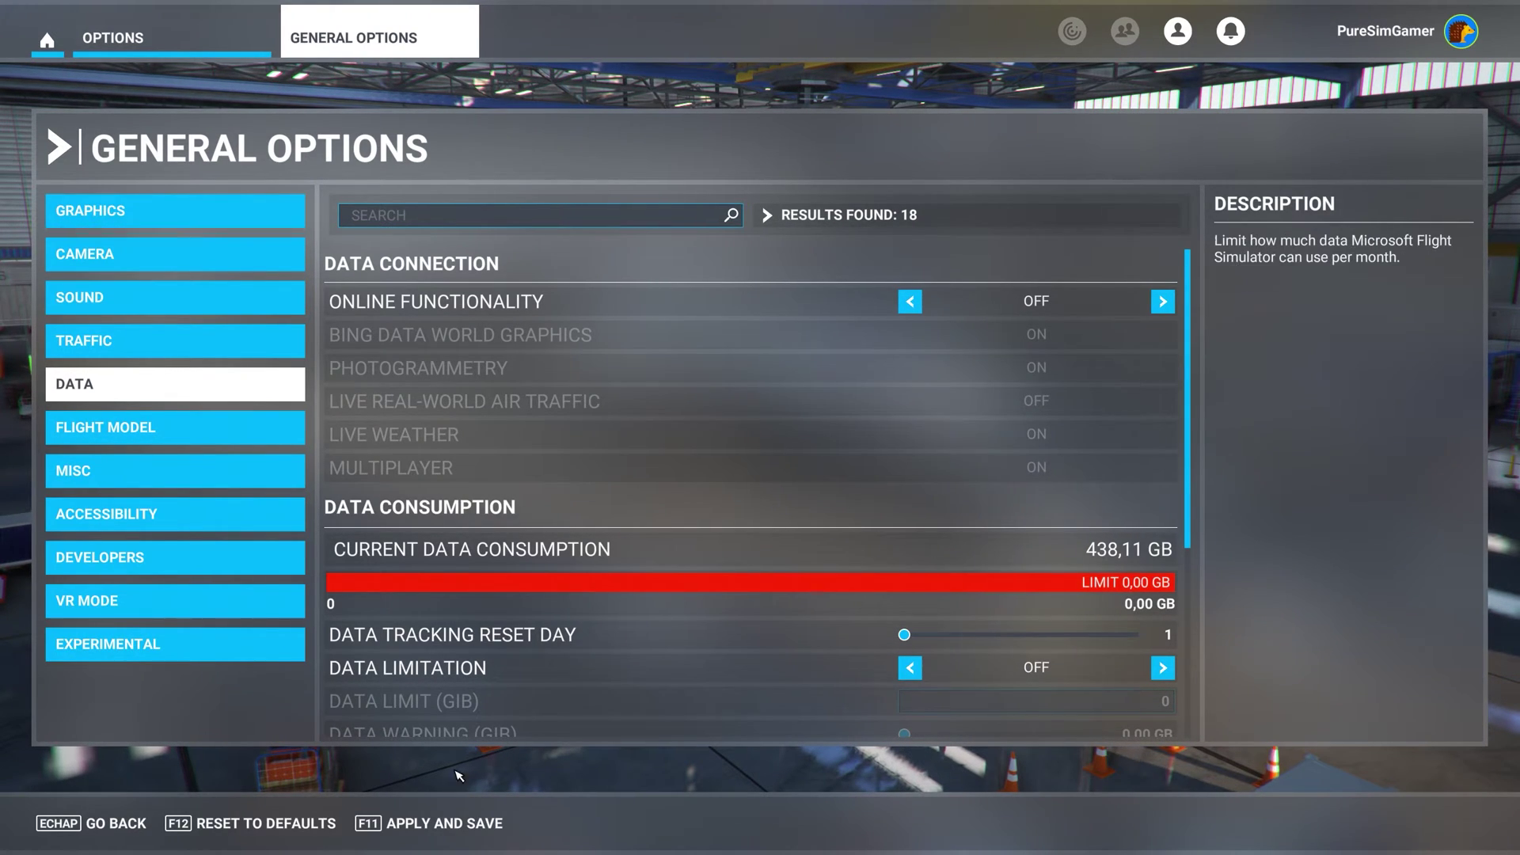
click(478, 812)
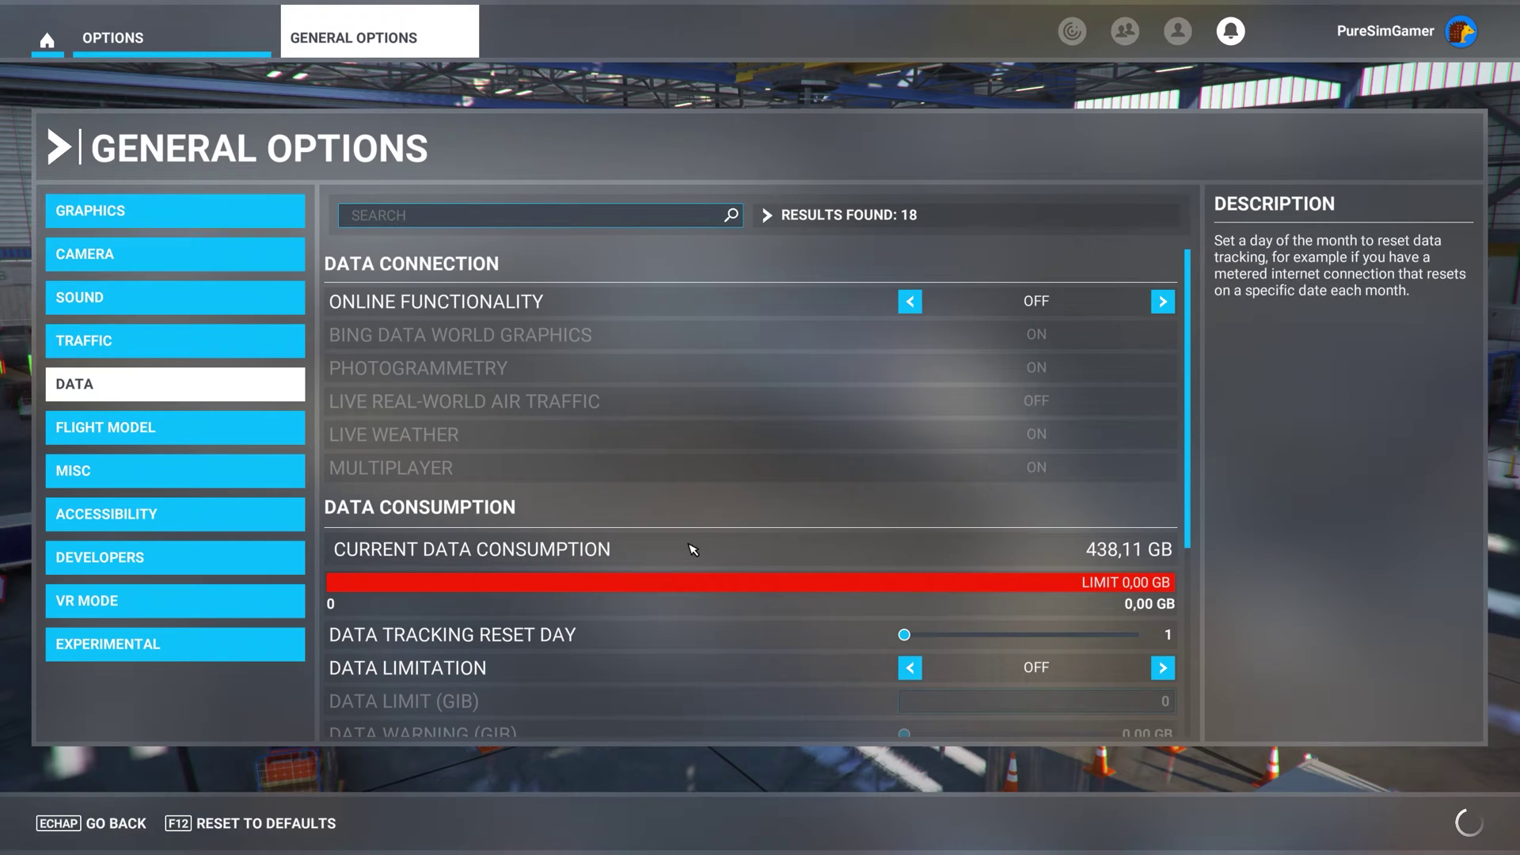
click(1164, 303)
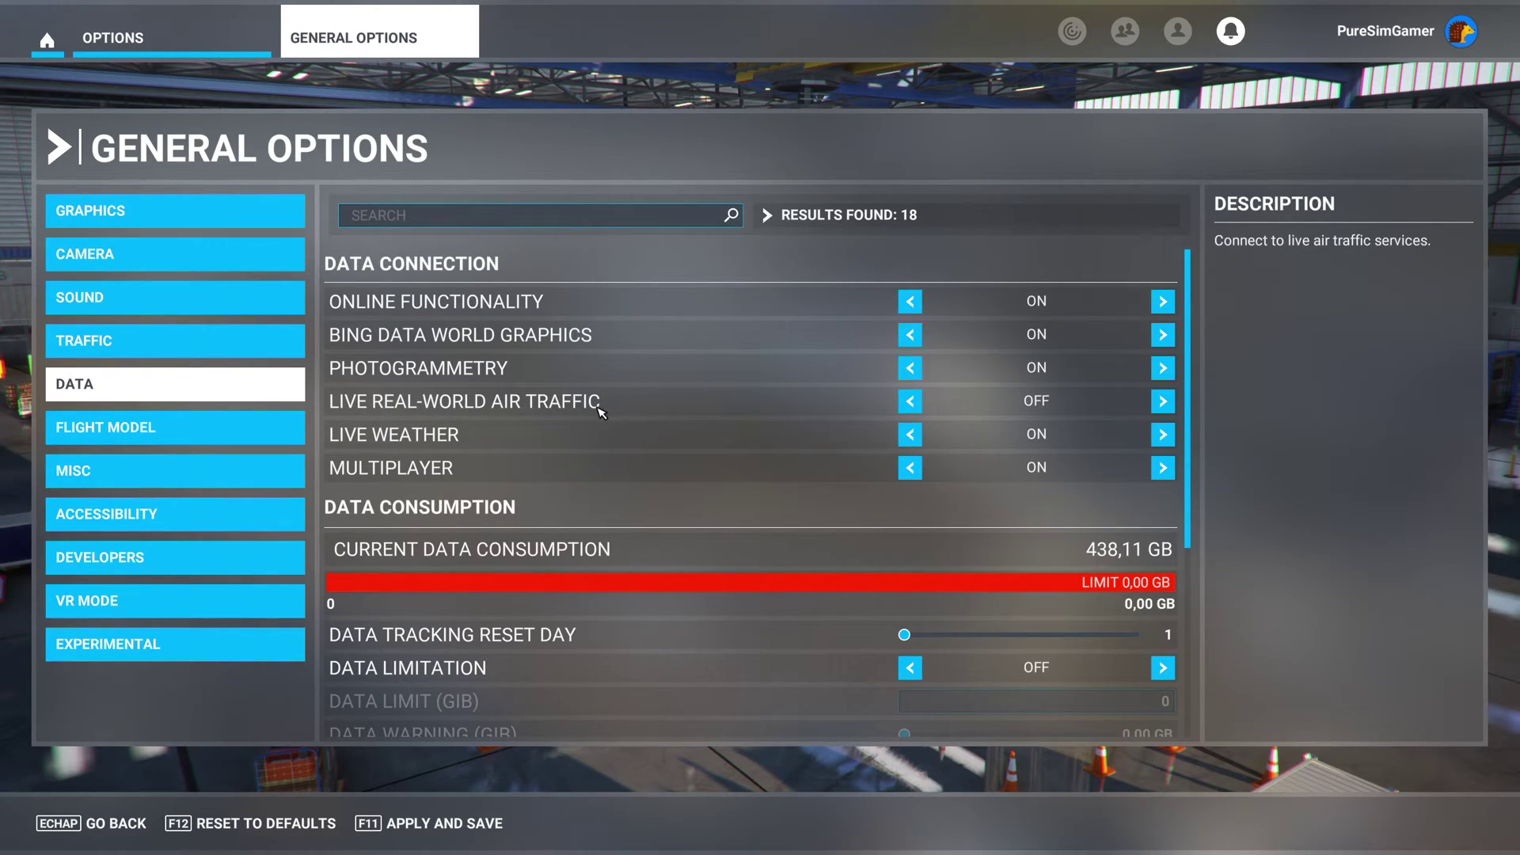
click(431, 823)
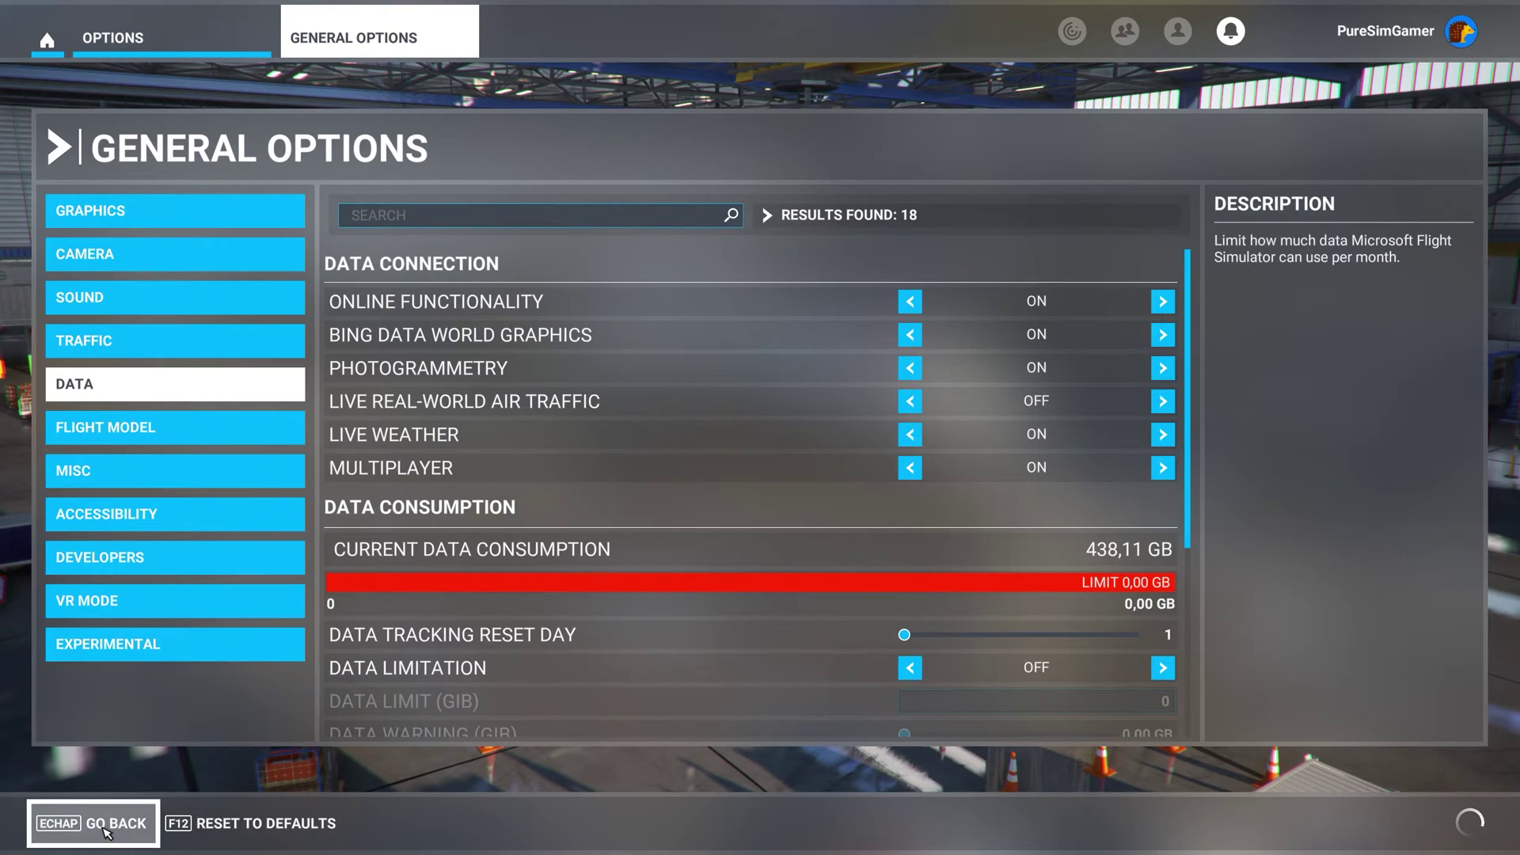
click(91, 823)
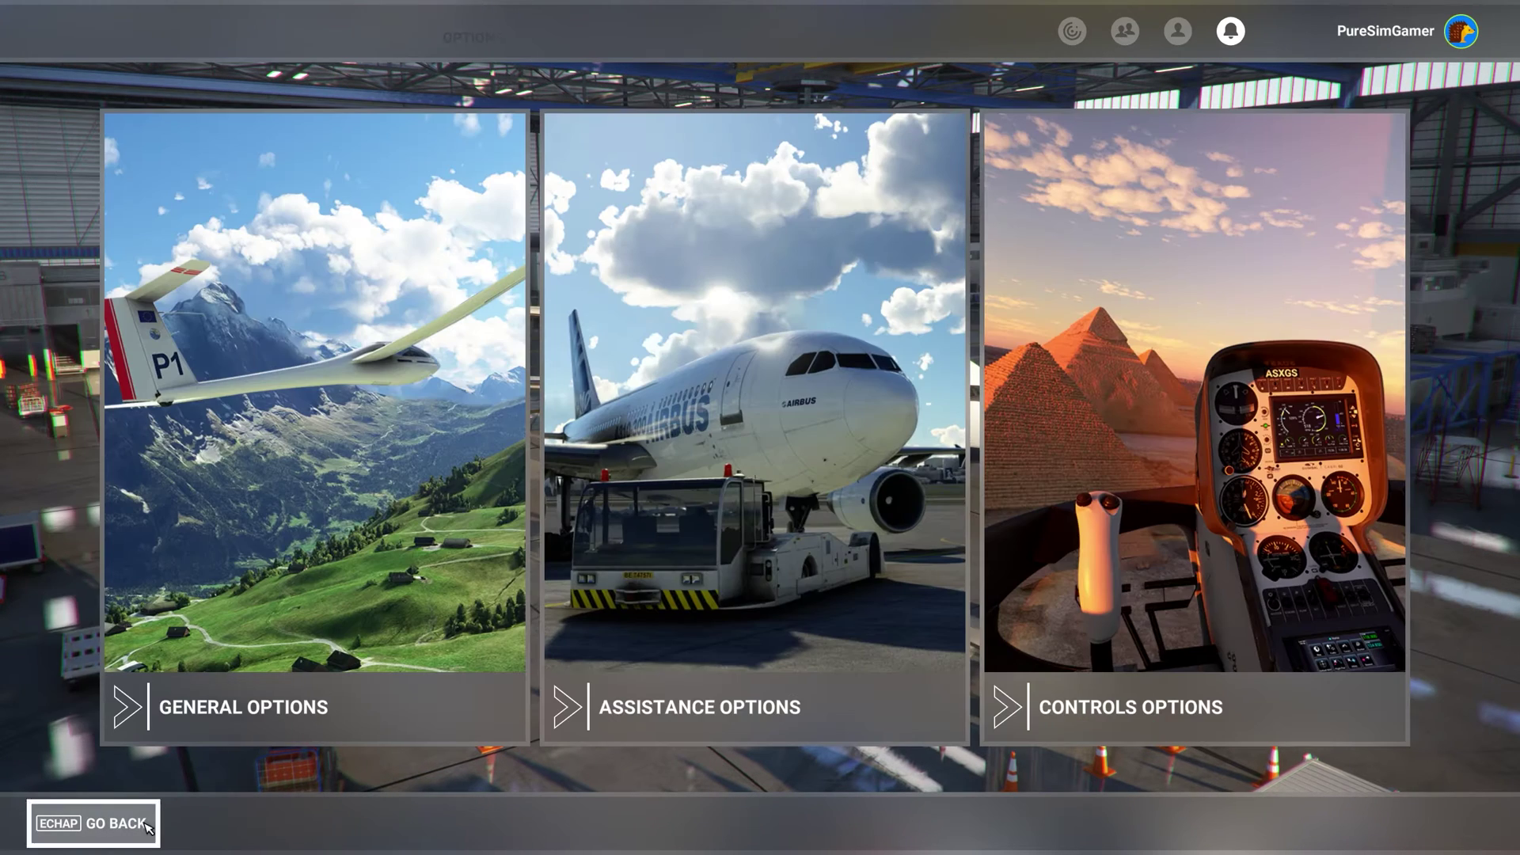
click(103, 823)
Step: In the world map's flight conditions, set Multiplayer to All Players and Weather and Time to Preset
click(880, 332)
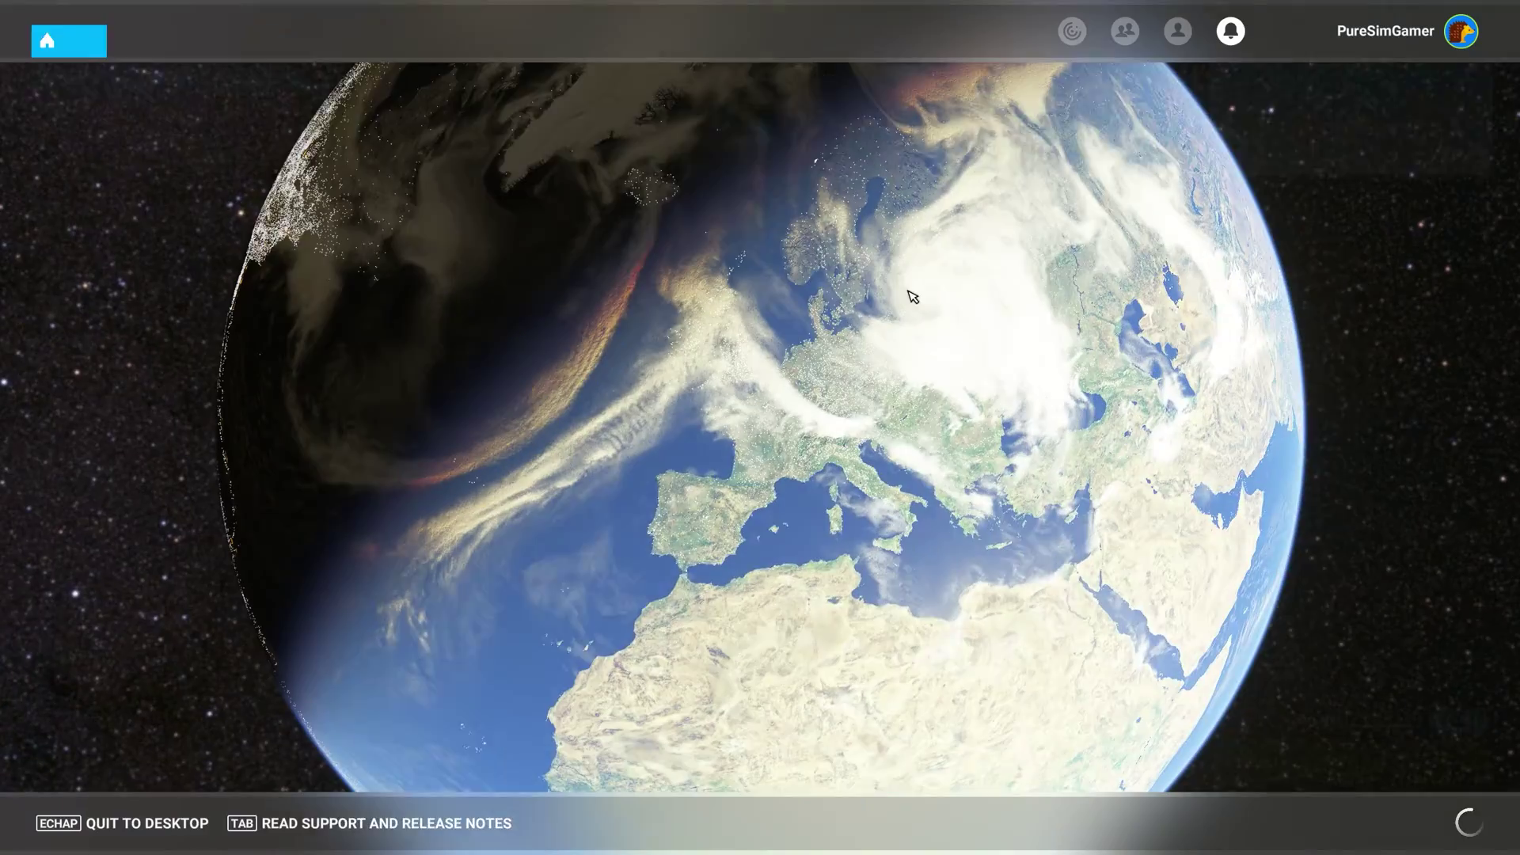
click(1242, 173)
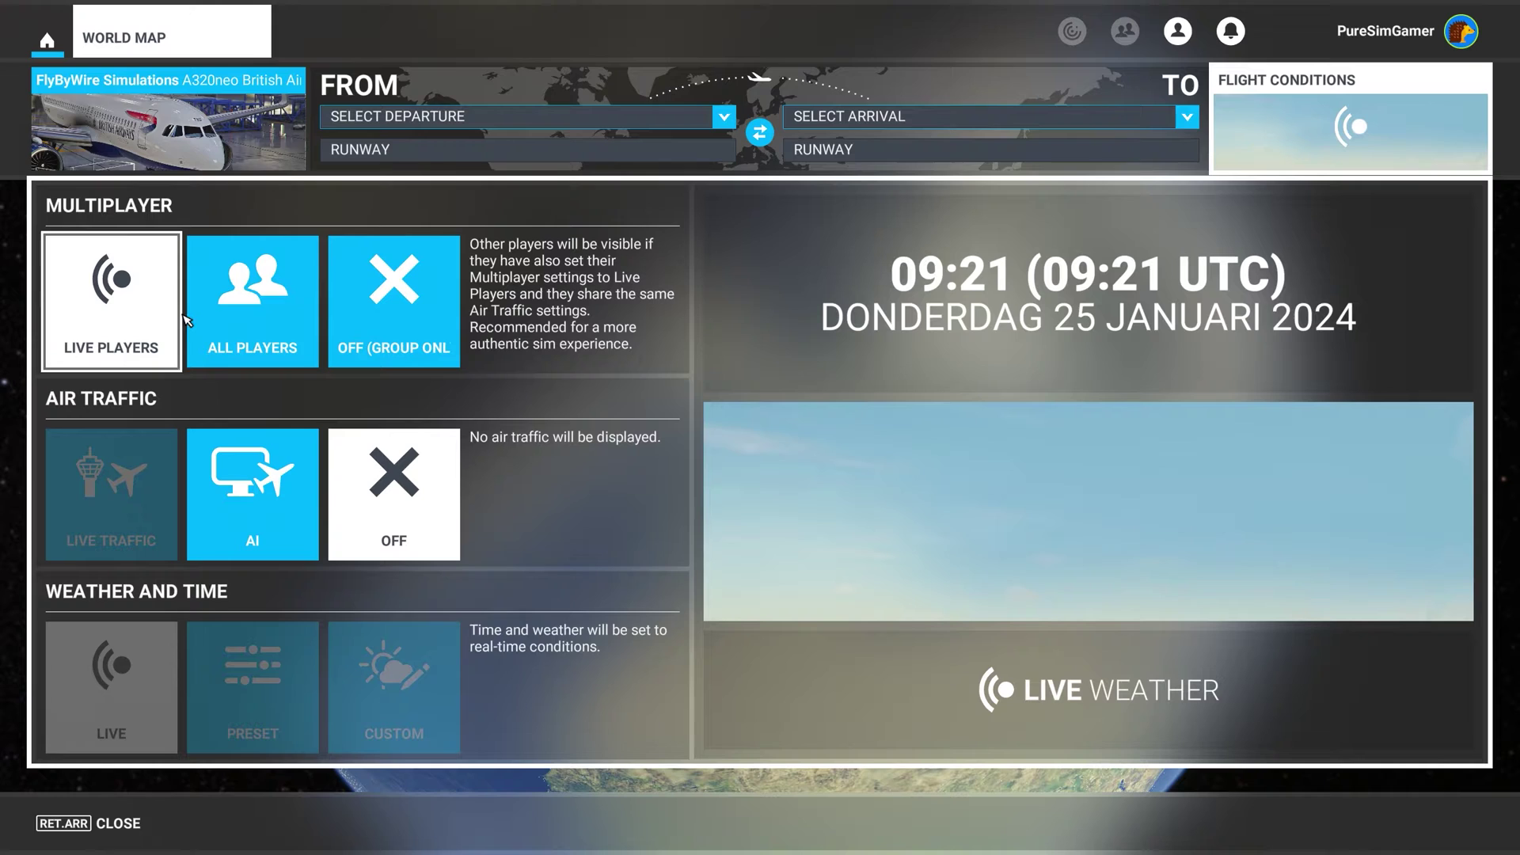
click(243, 320)
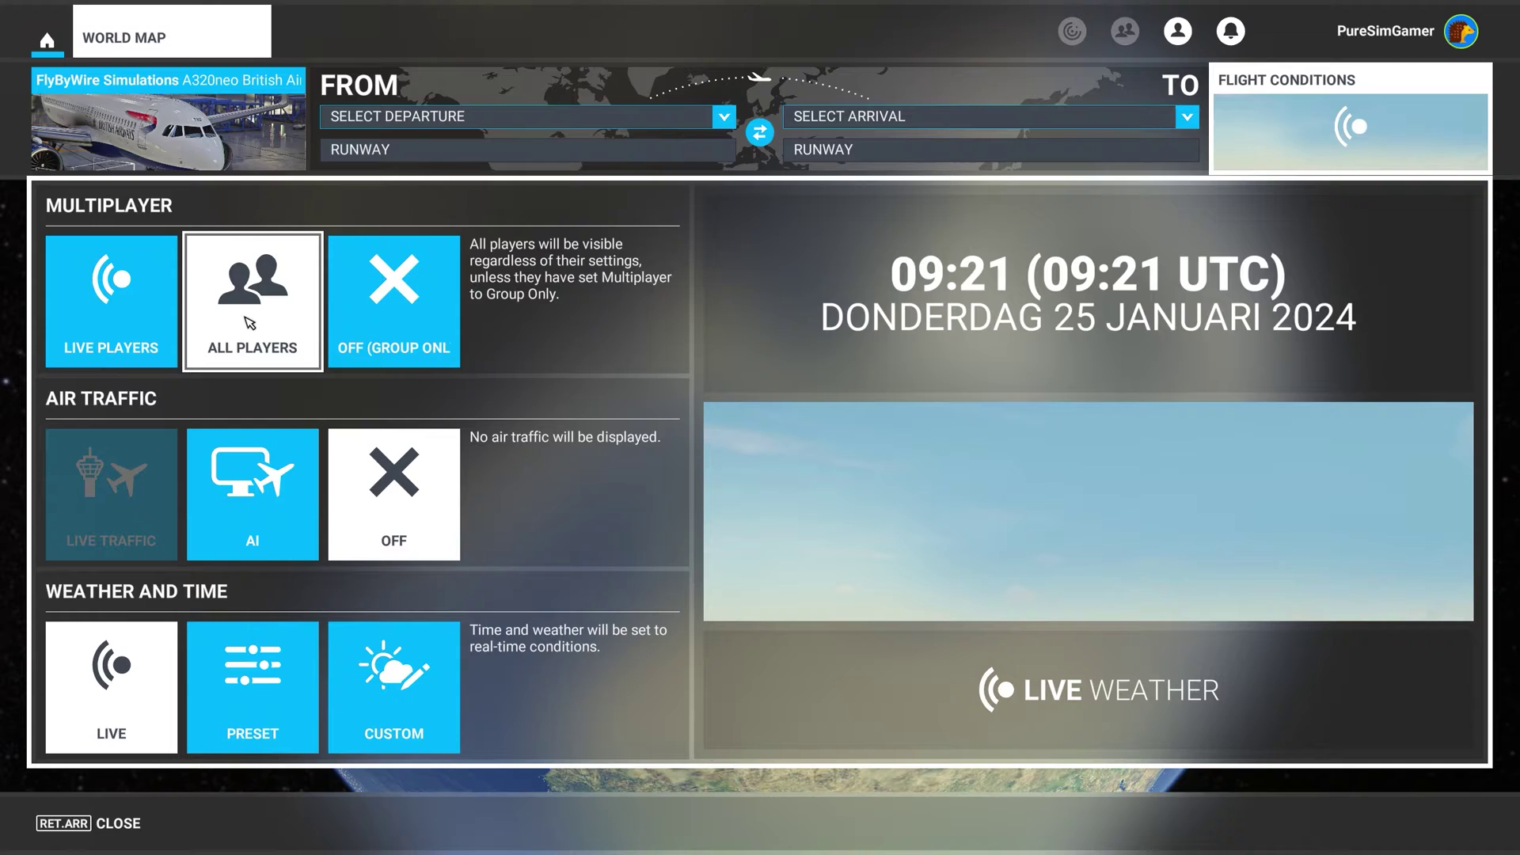
click(252, 315)
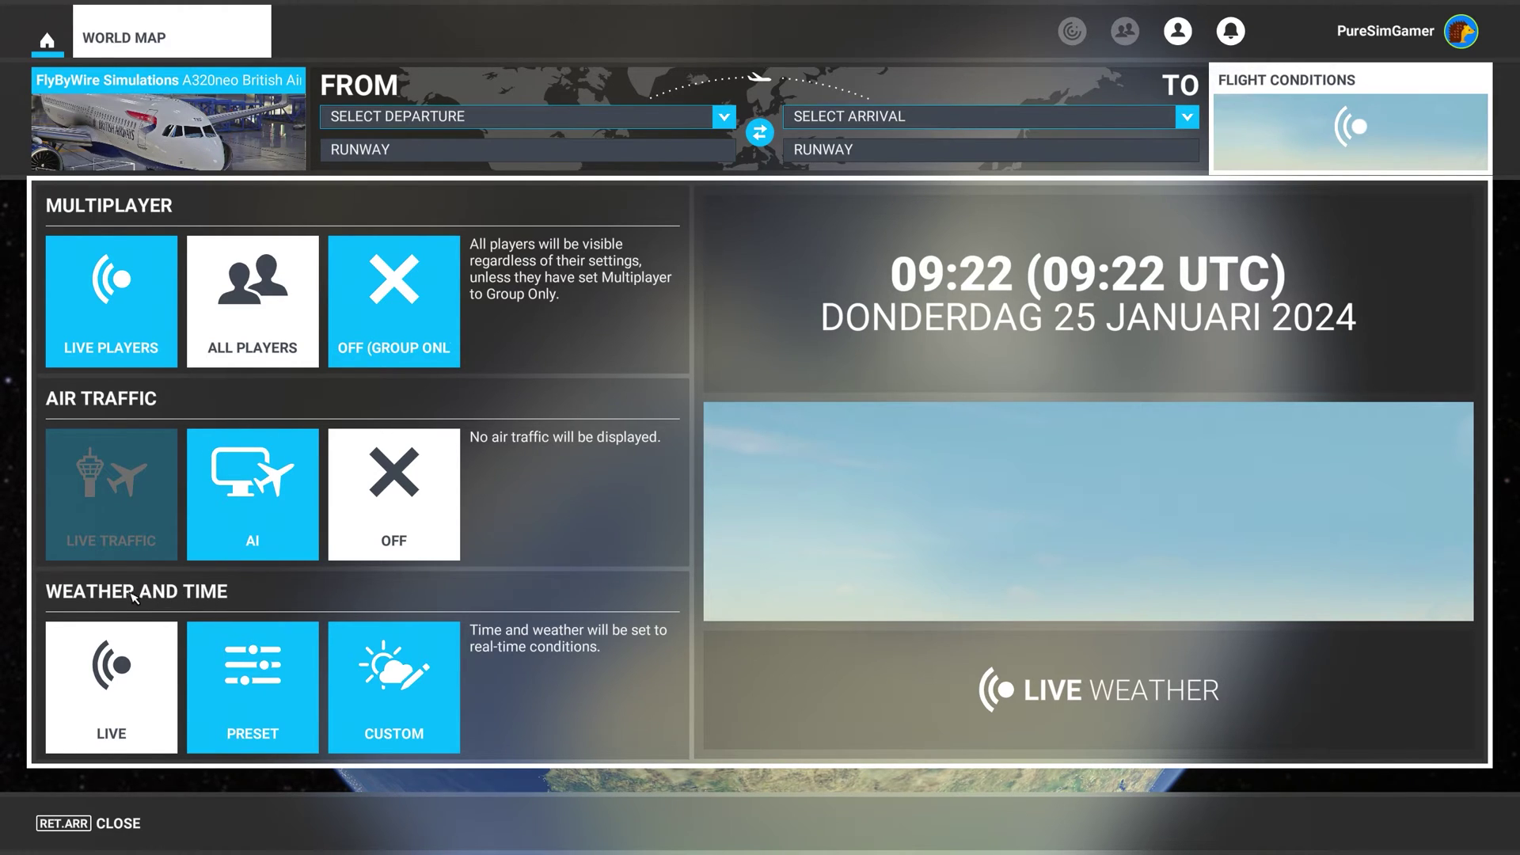
click(261, 701)
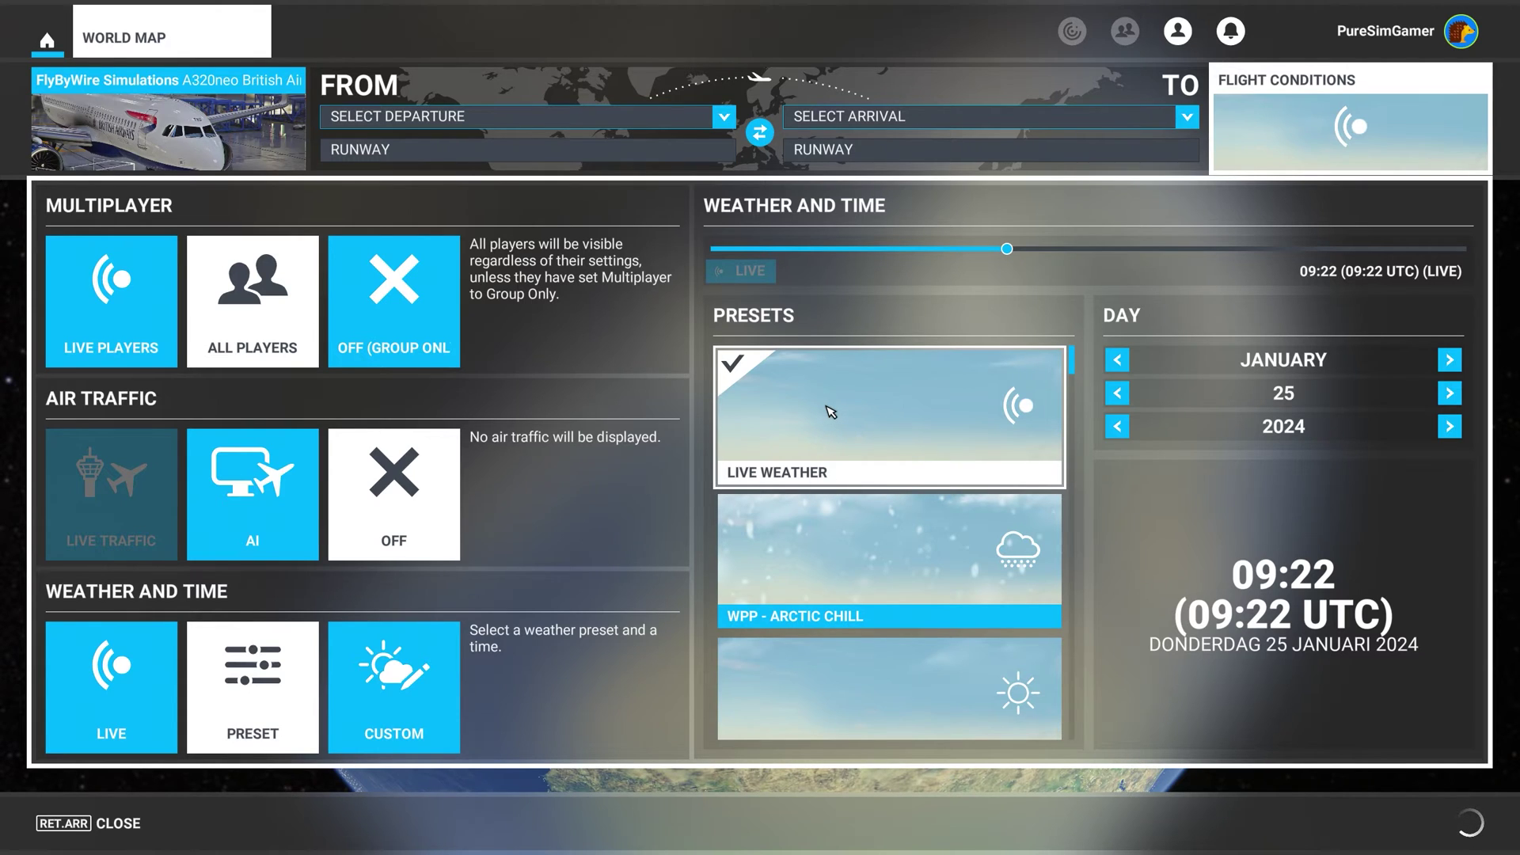
Step: Search EGKK and choose Gatwick as the departure airport
click(126, 822)
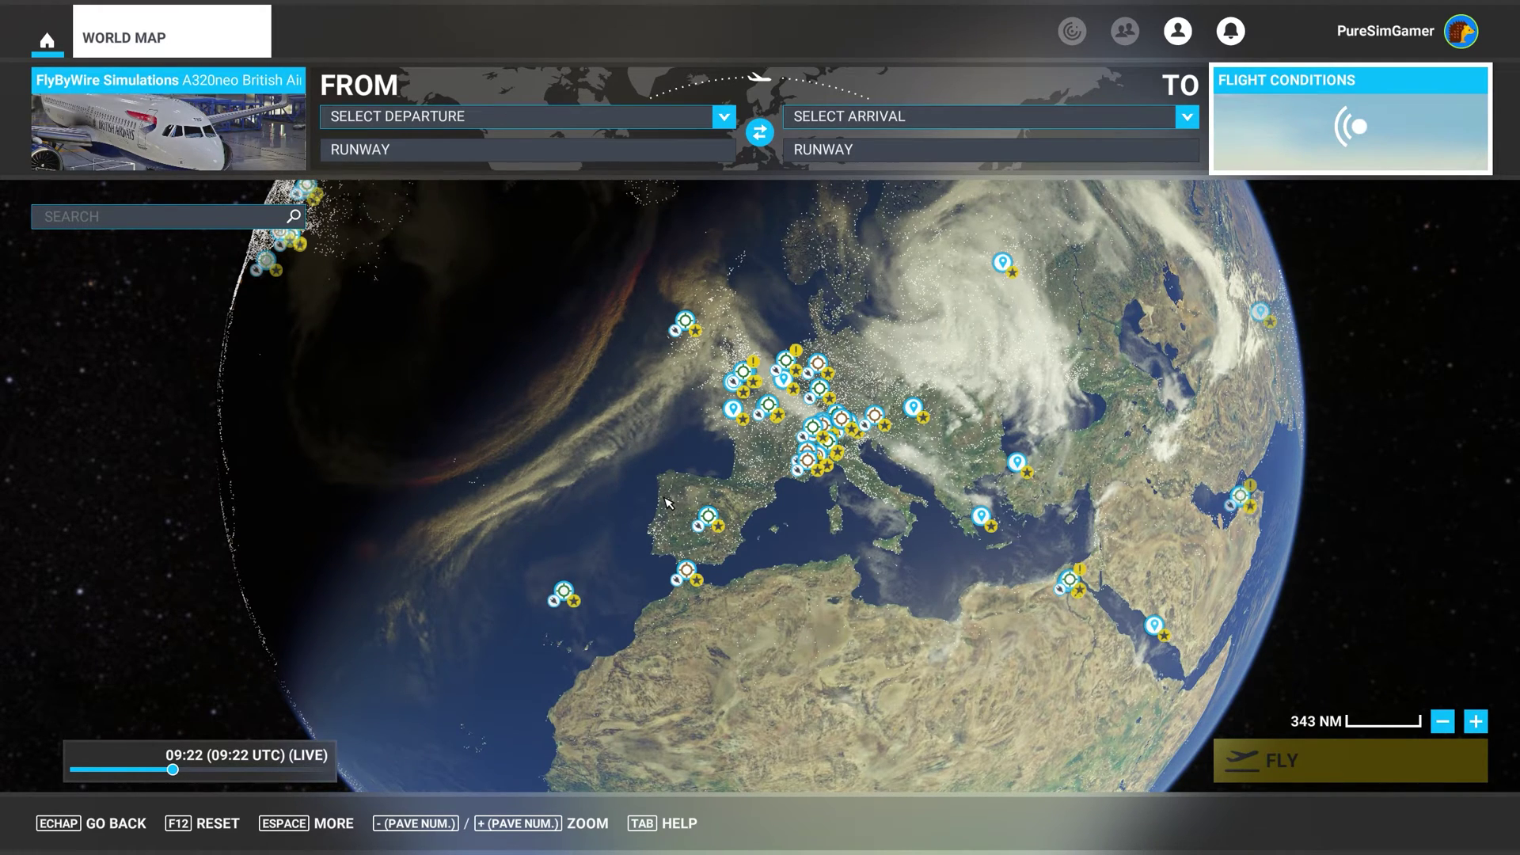
click(406, 127)
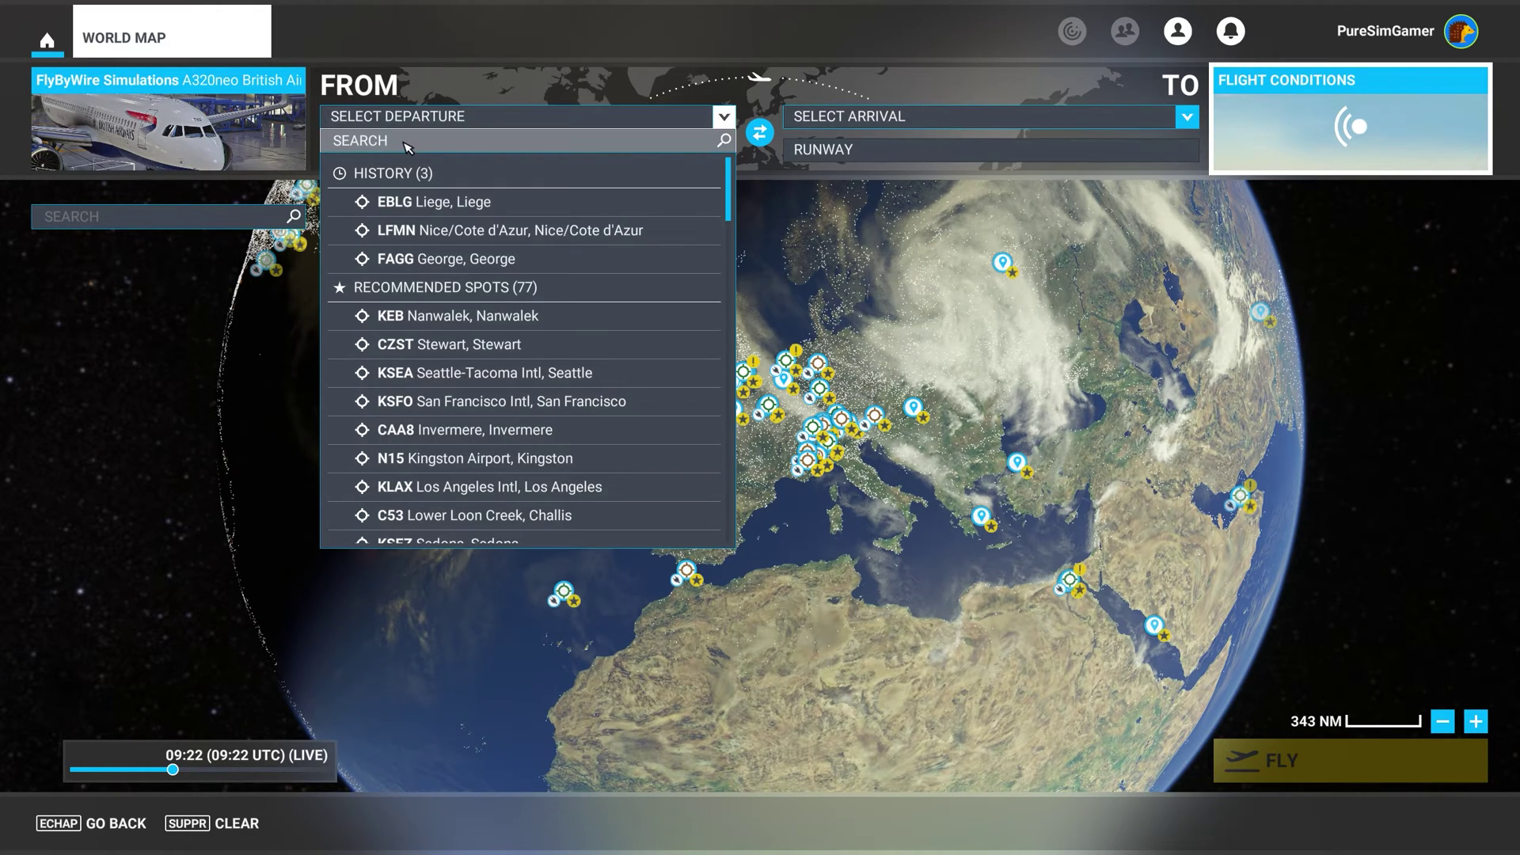
click(407, 142)
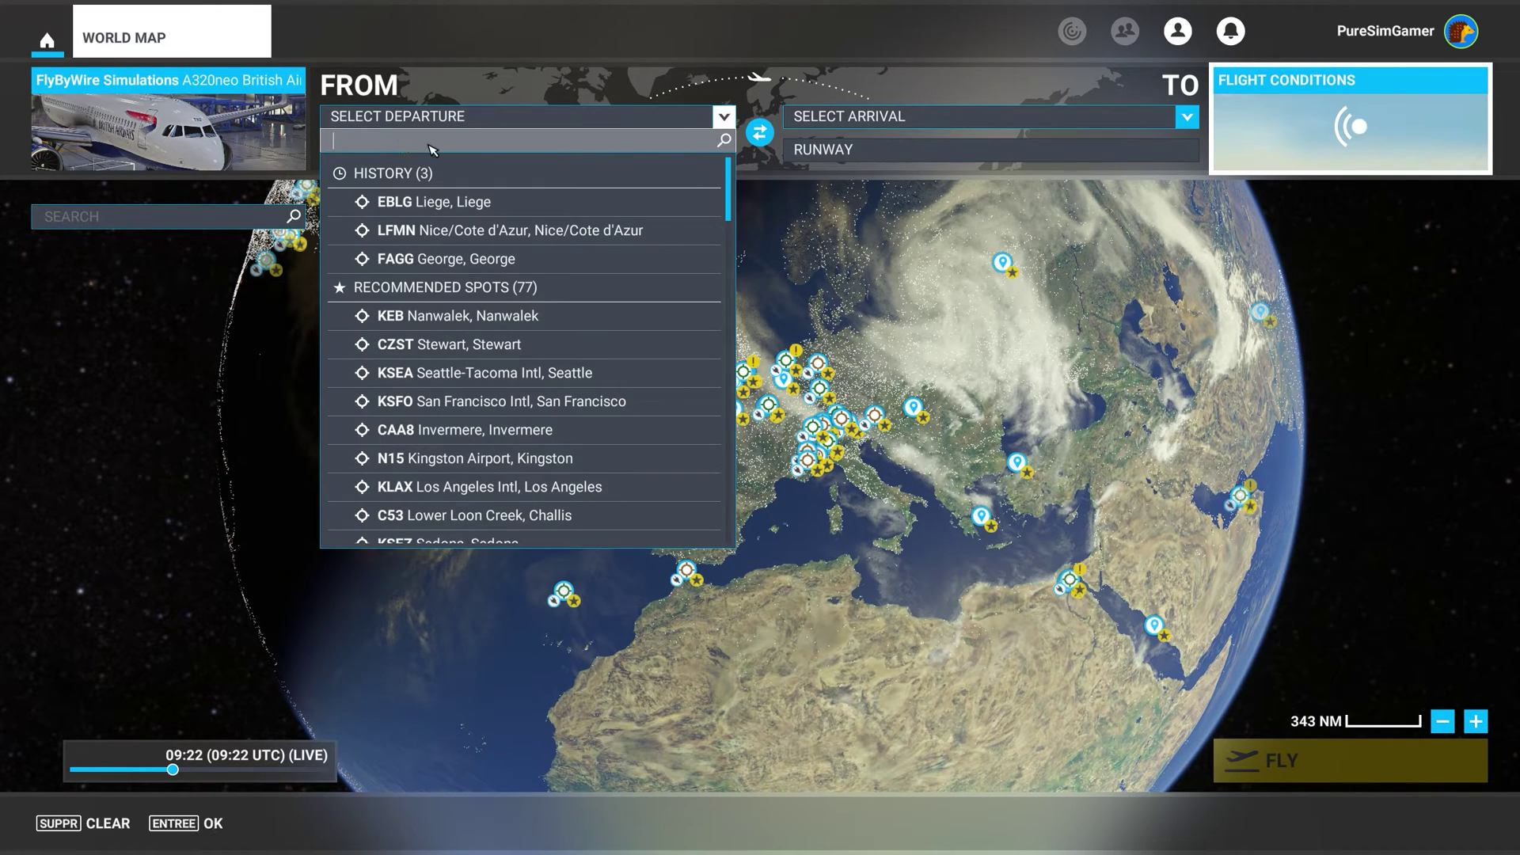
click(476, 158)
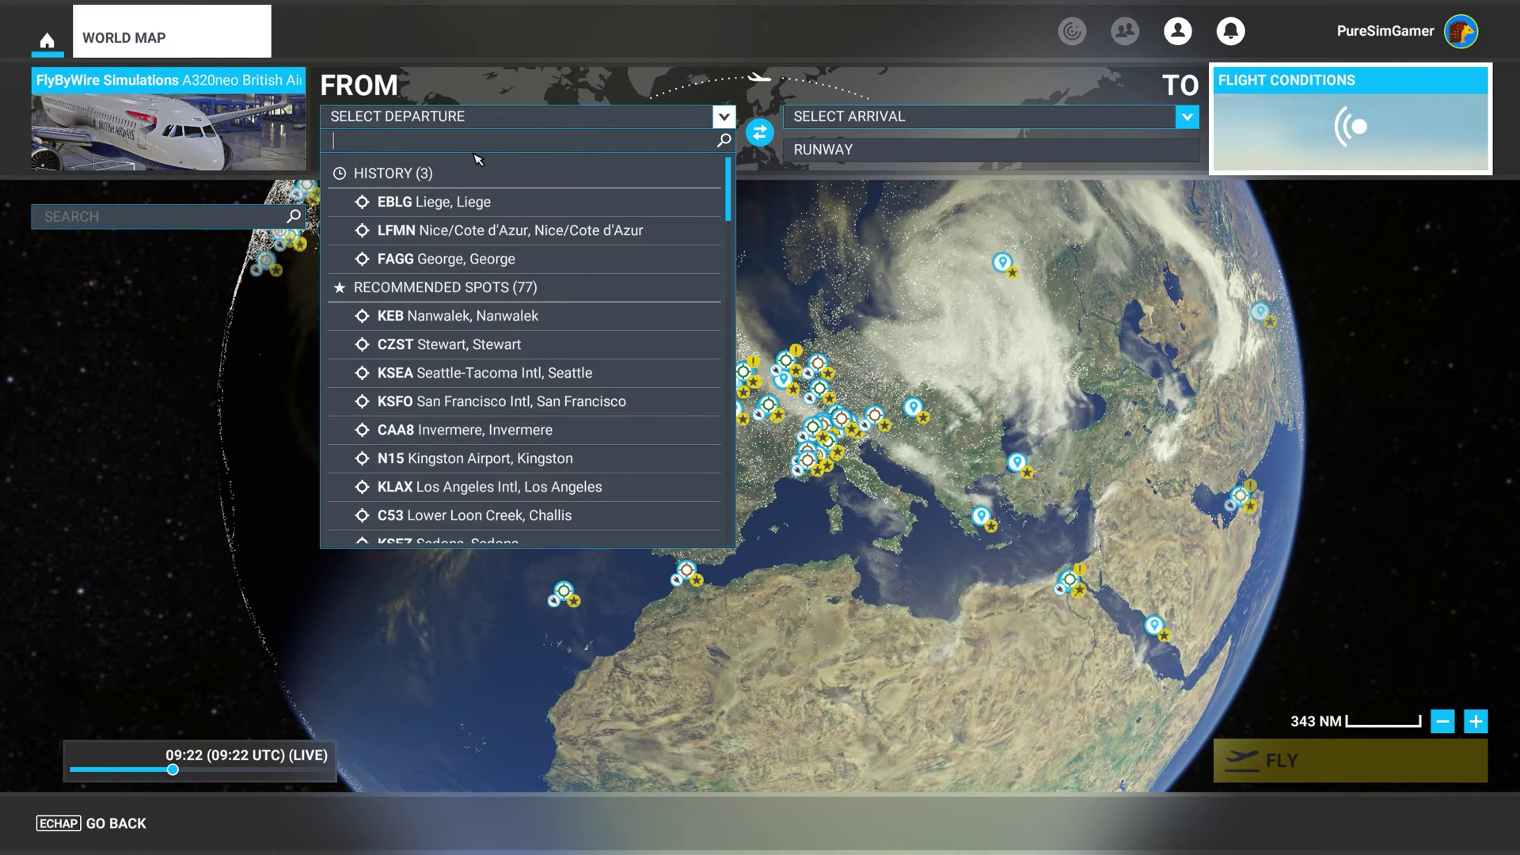
text(E)
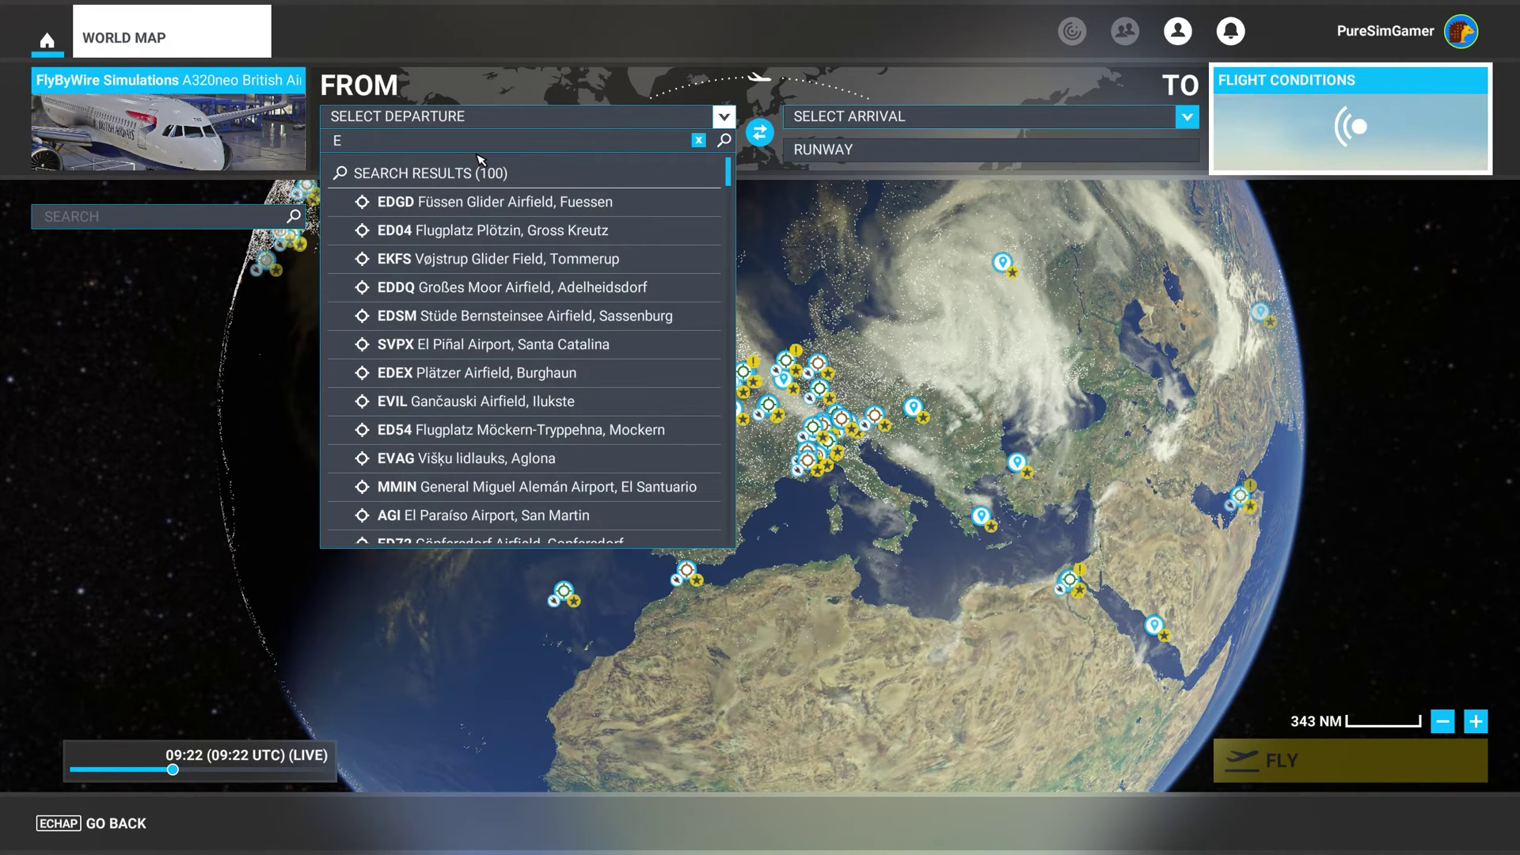
text(GKK)
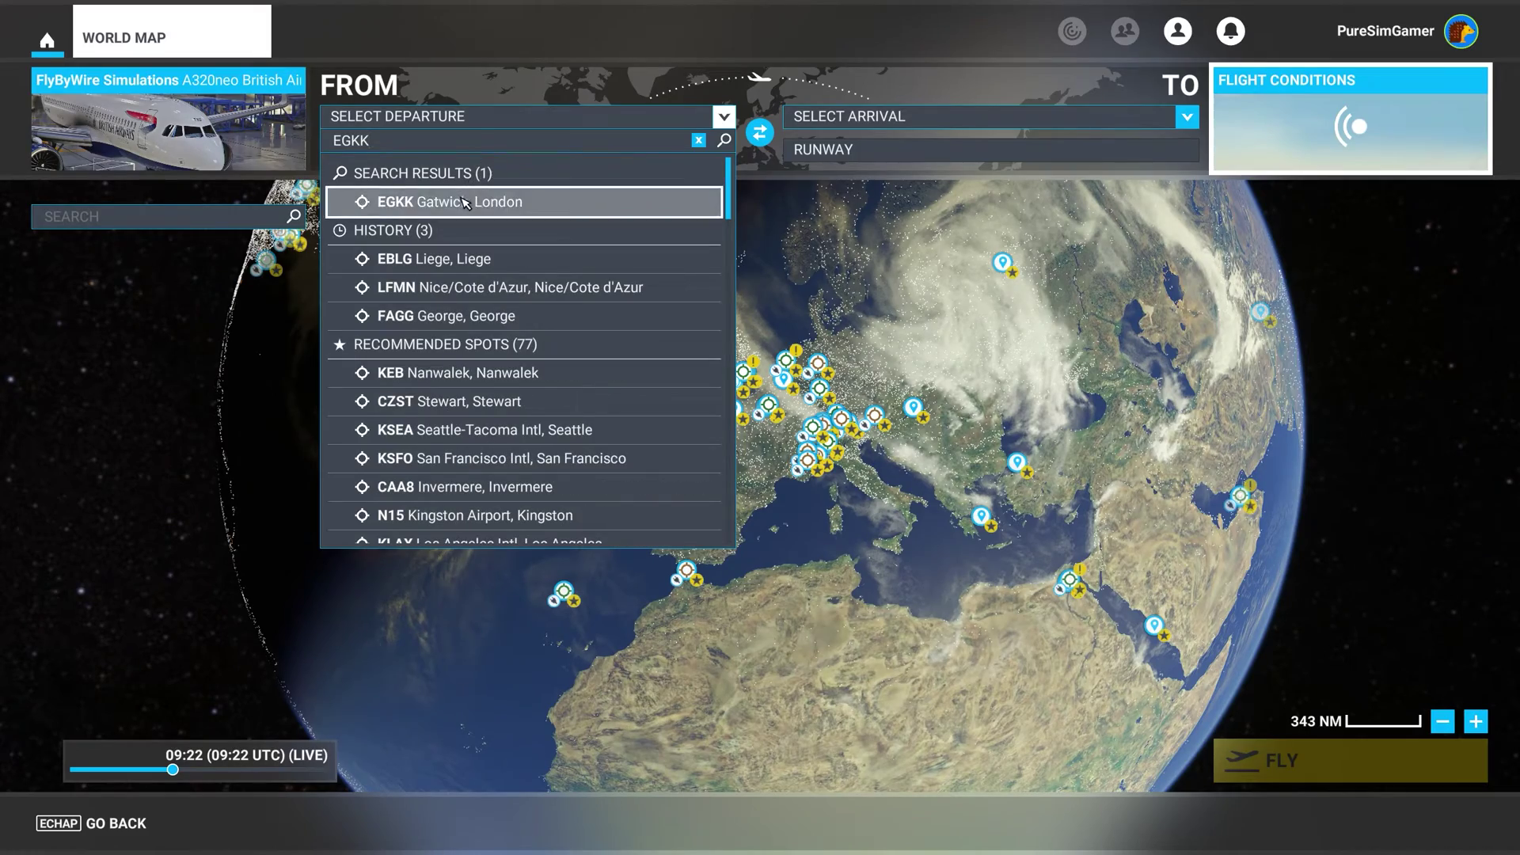
click(459, 201)
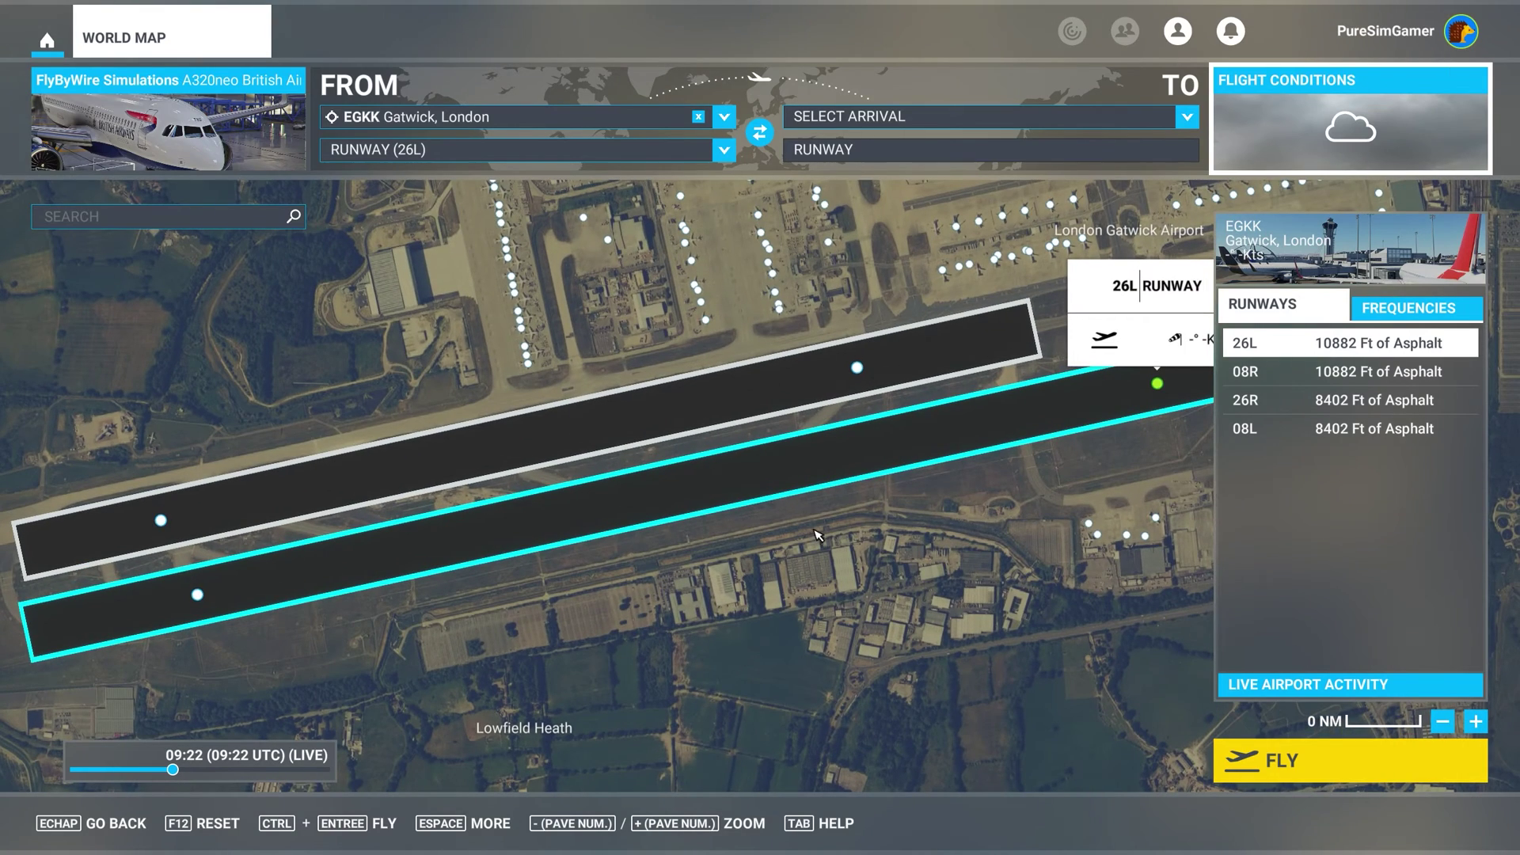
Step: Set Ramp 30 Parking as the departure starting spot
scroll(726, 568, up, 3)
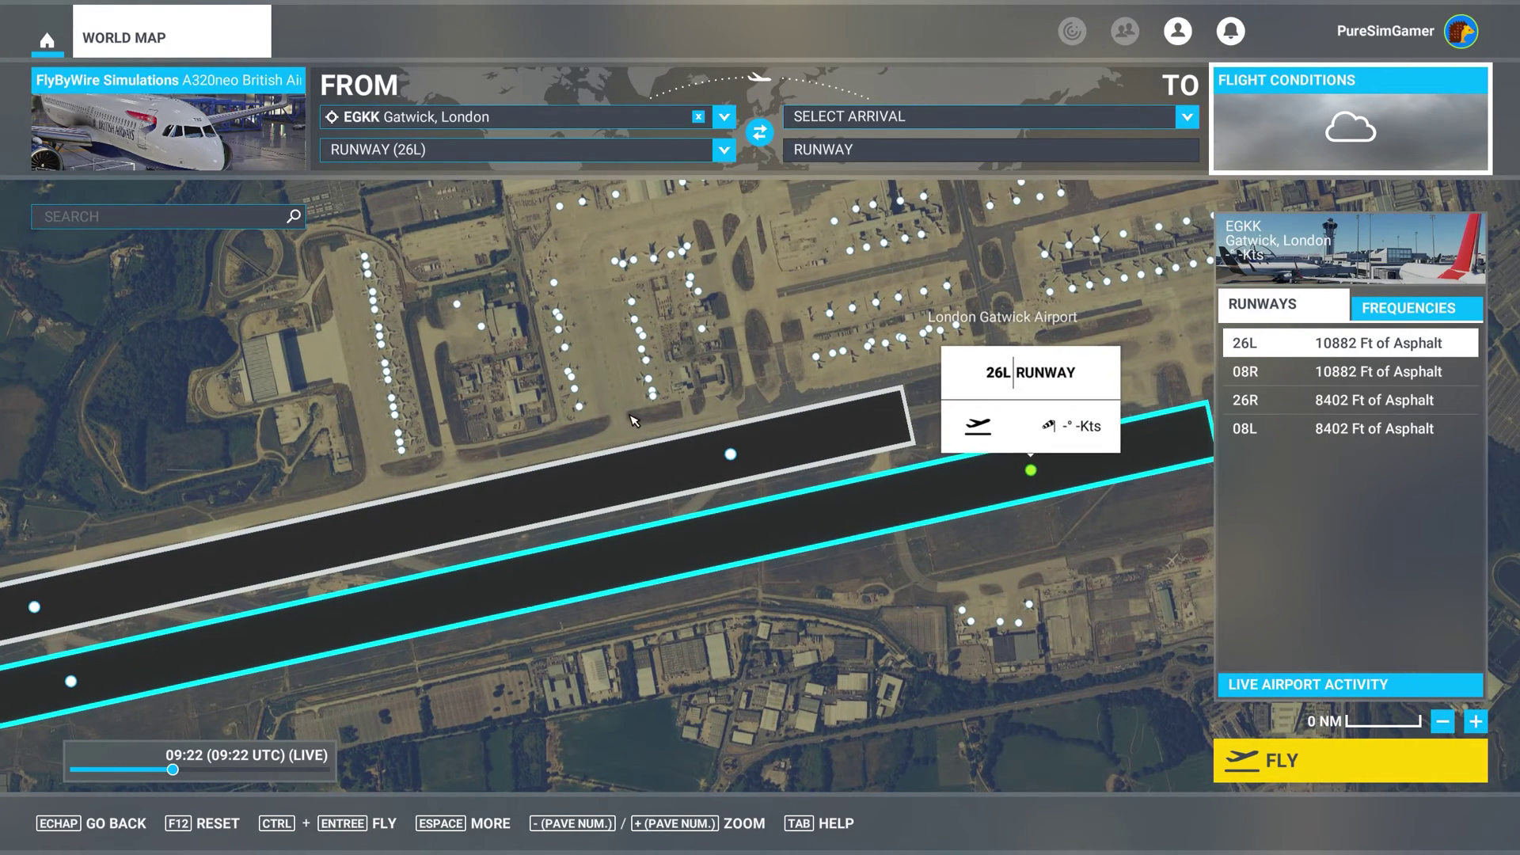
click(580, 406)
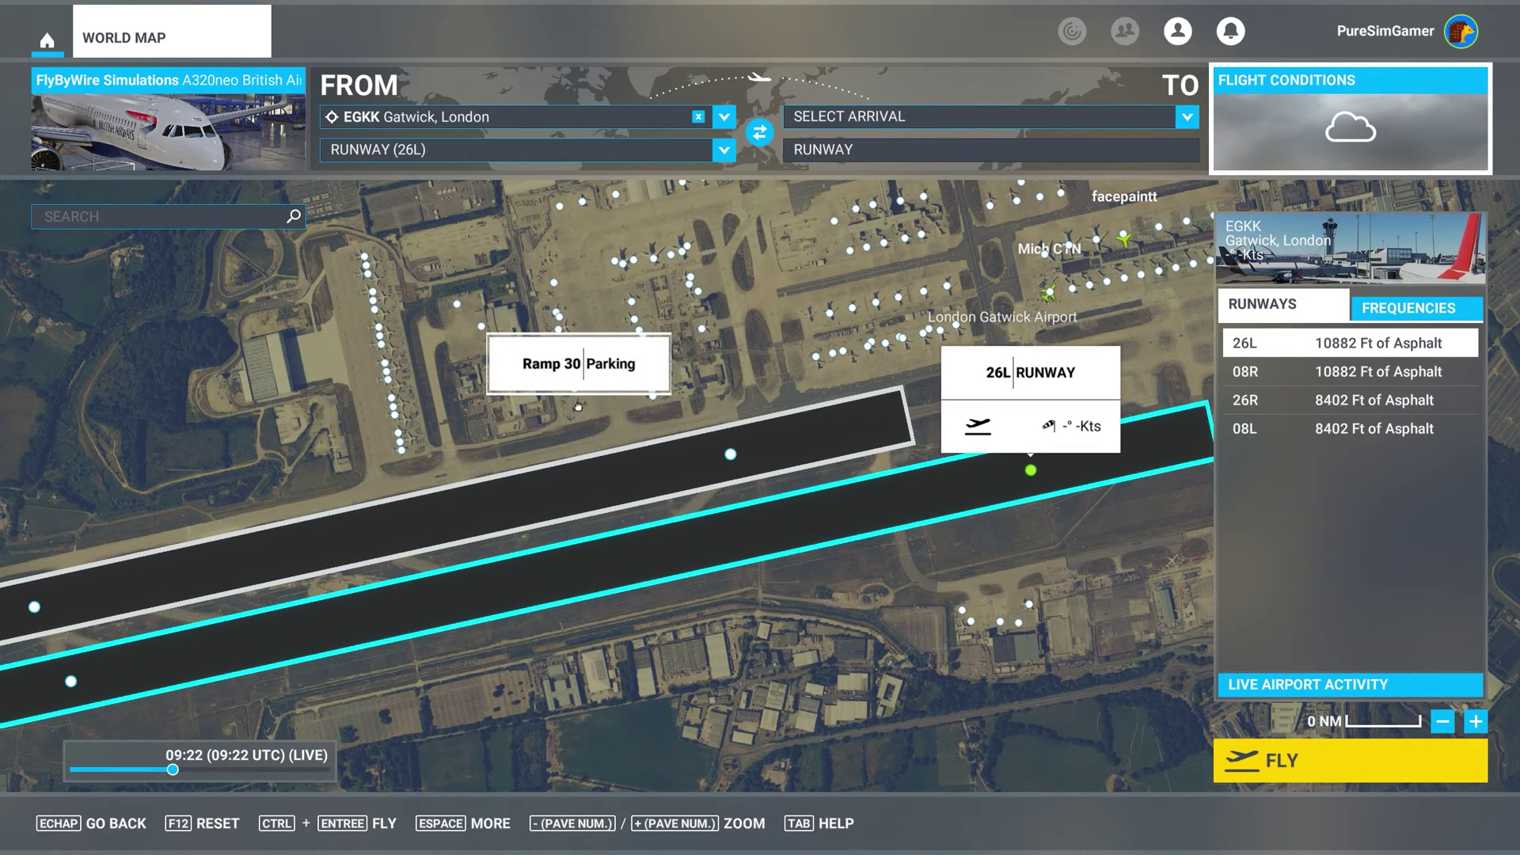
click(588, 432)
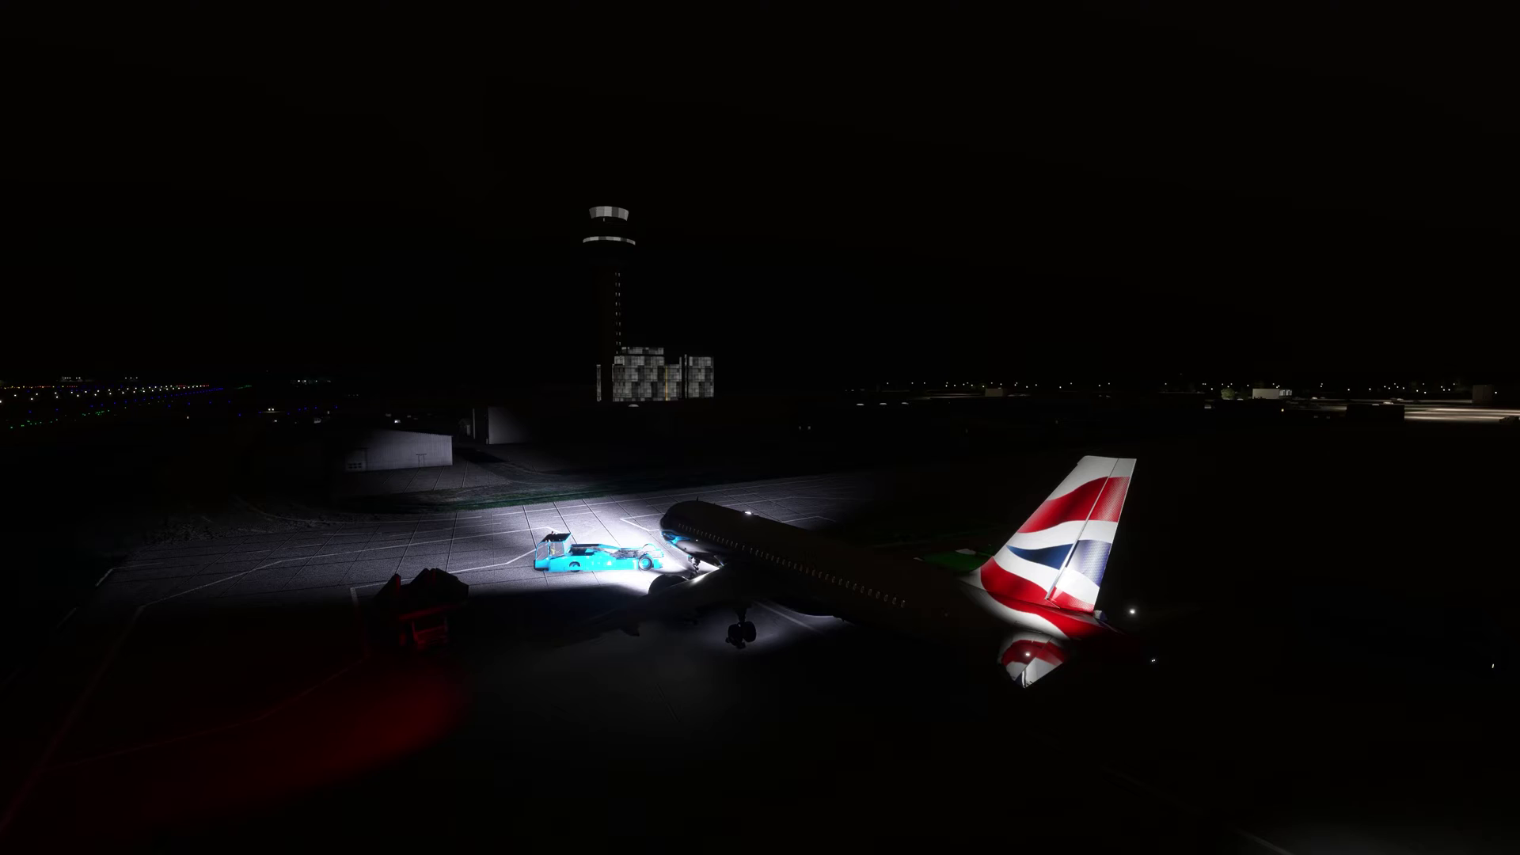
Step: In vPilot, file a flight plan with EGKK as departure and destination and remarks OBSERVING
key(alt+Tab)
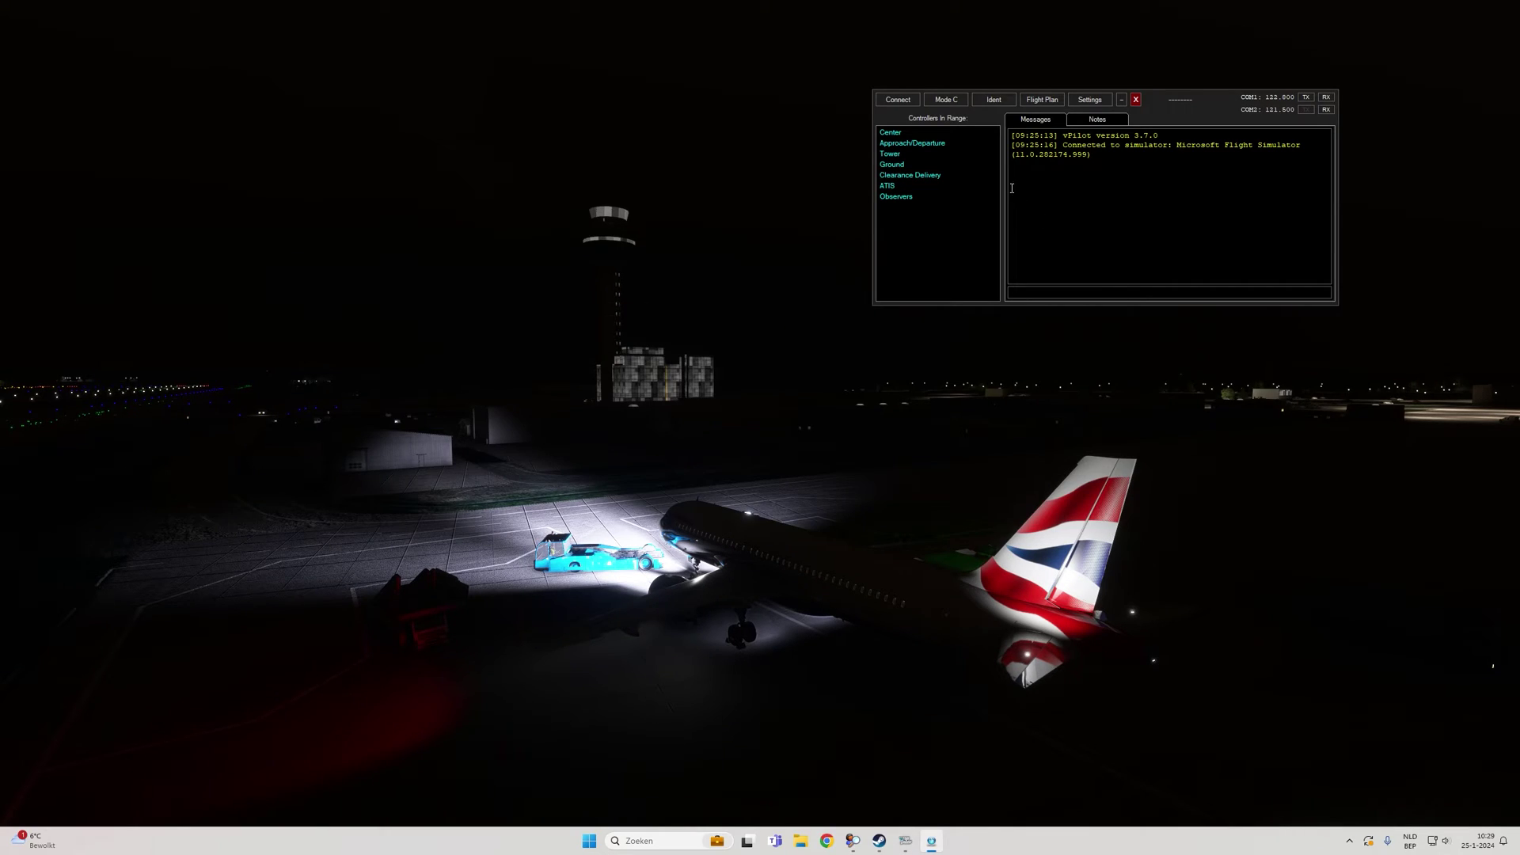
click(1043, 101)
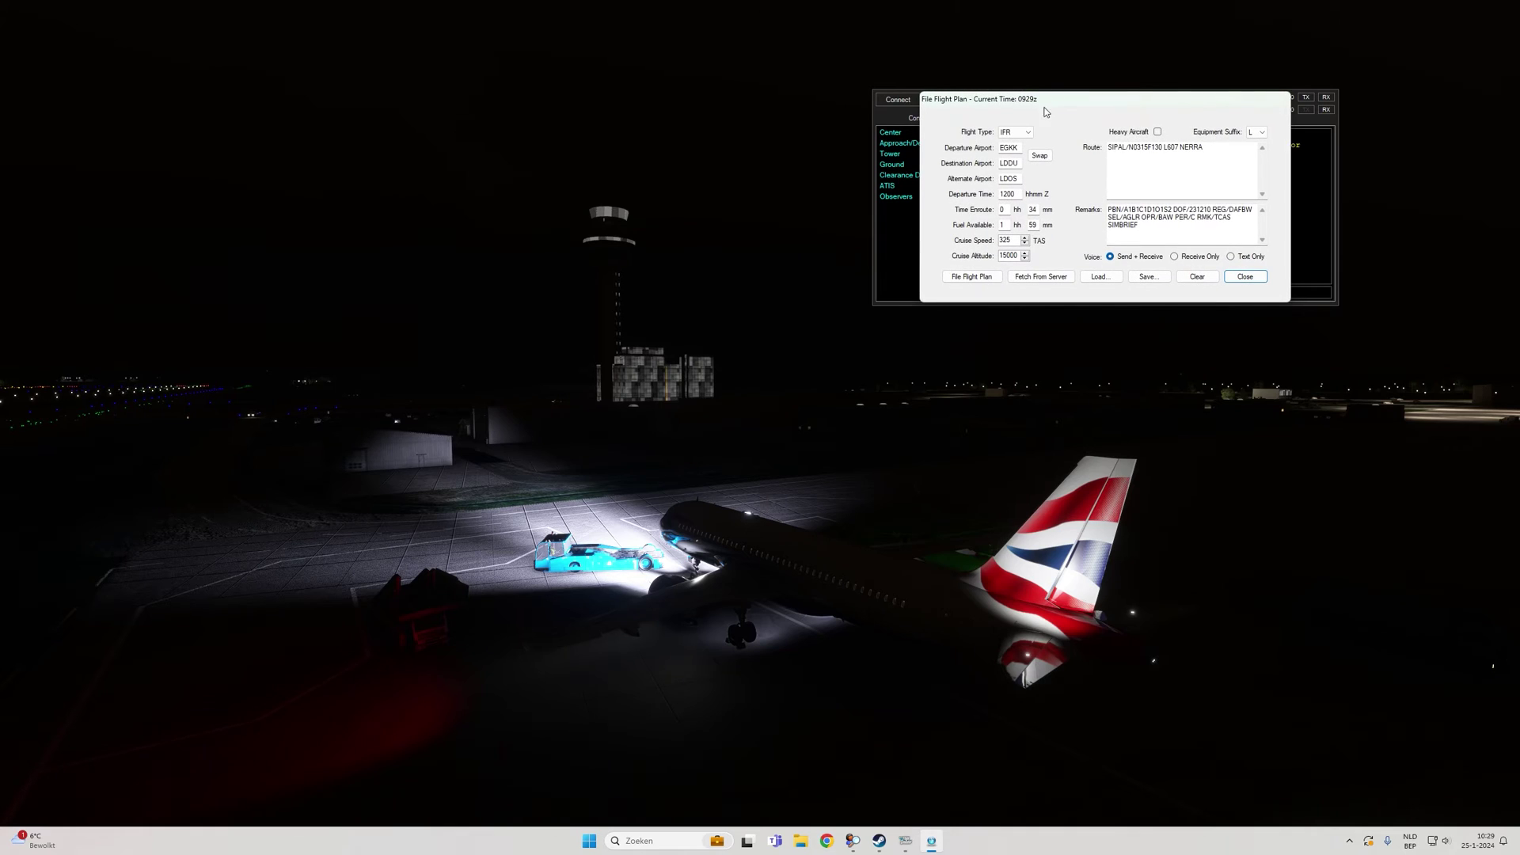
double_click(1020, 147)
text(EGK)
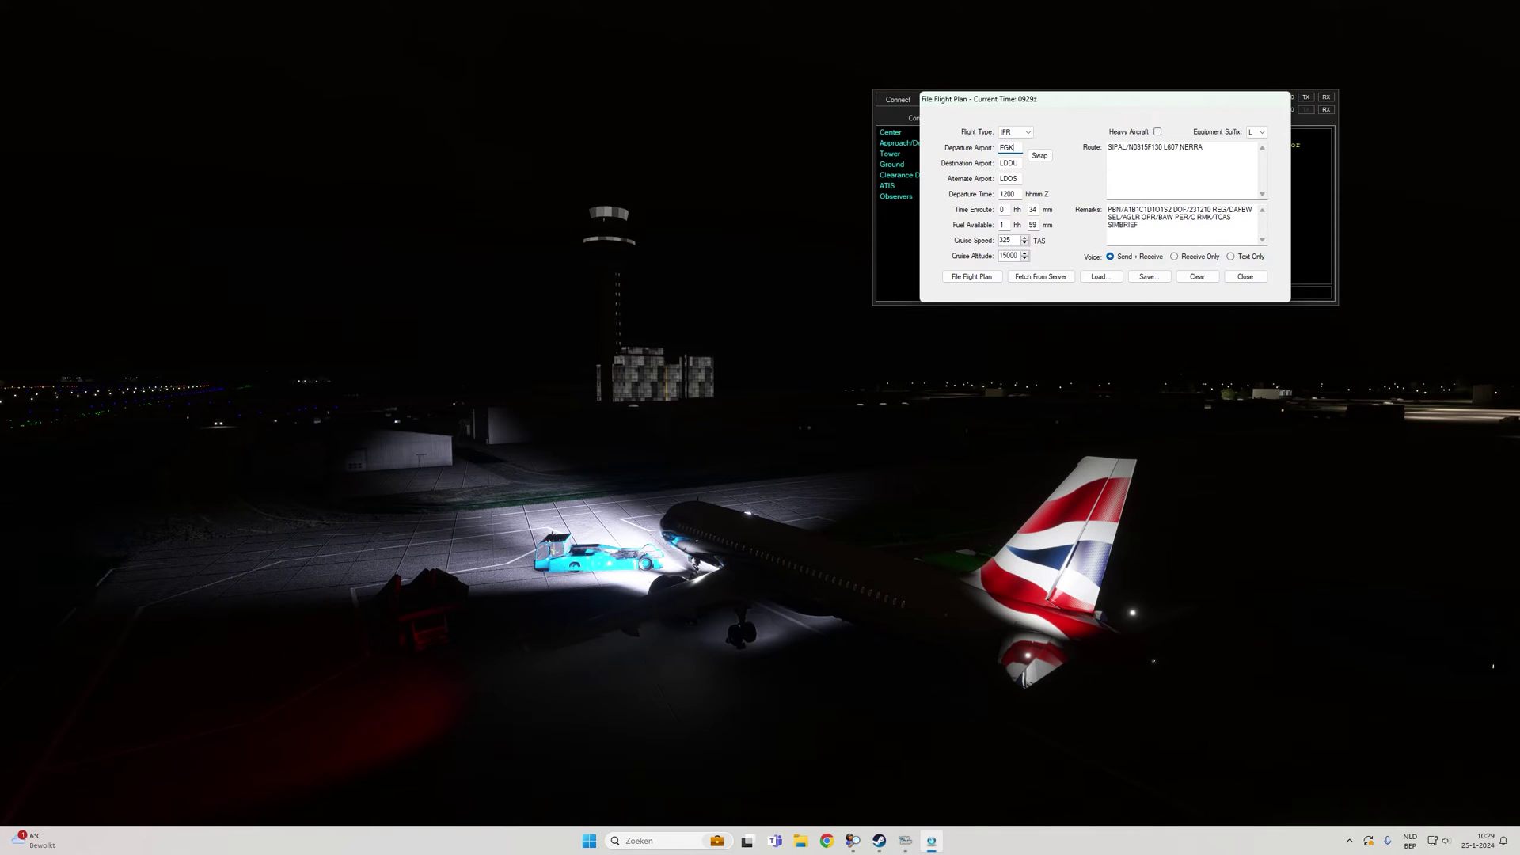
key(Tab)
text(E)
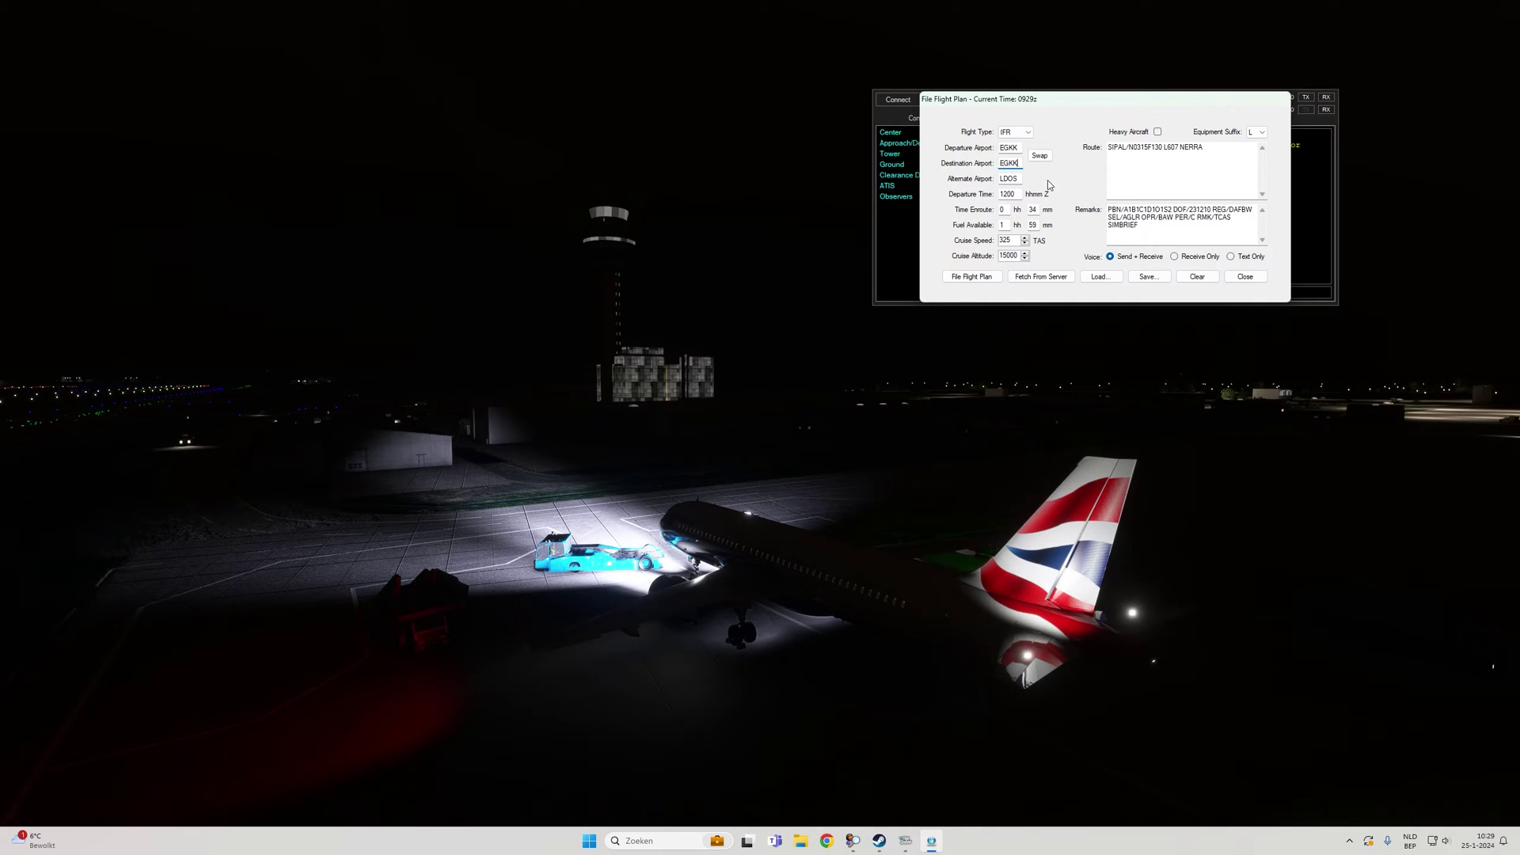
drag(1154, 228, 1117, 205)
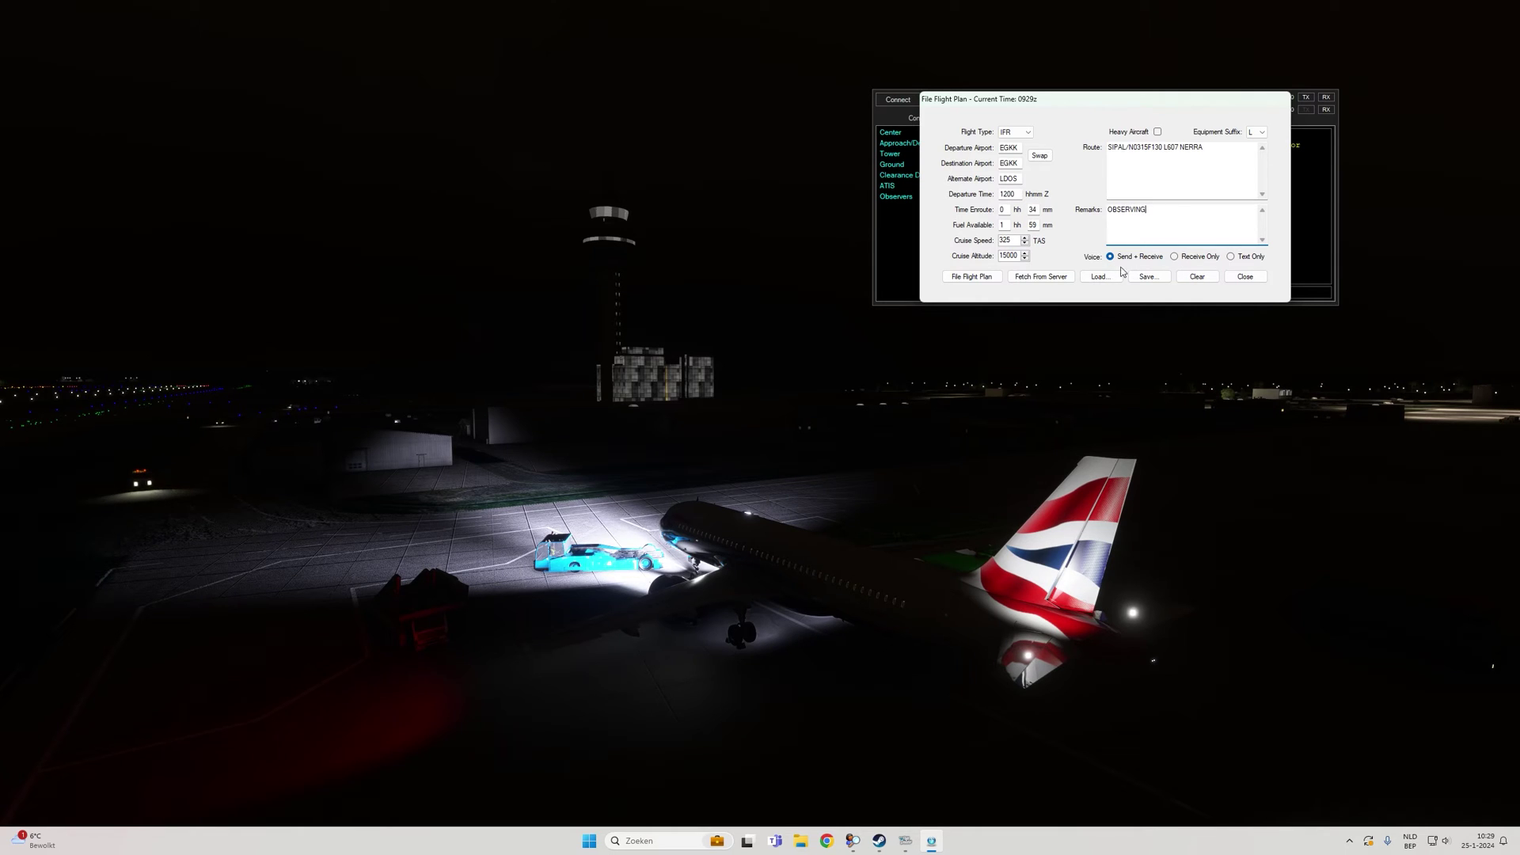
click(975, 277)
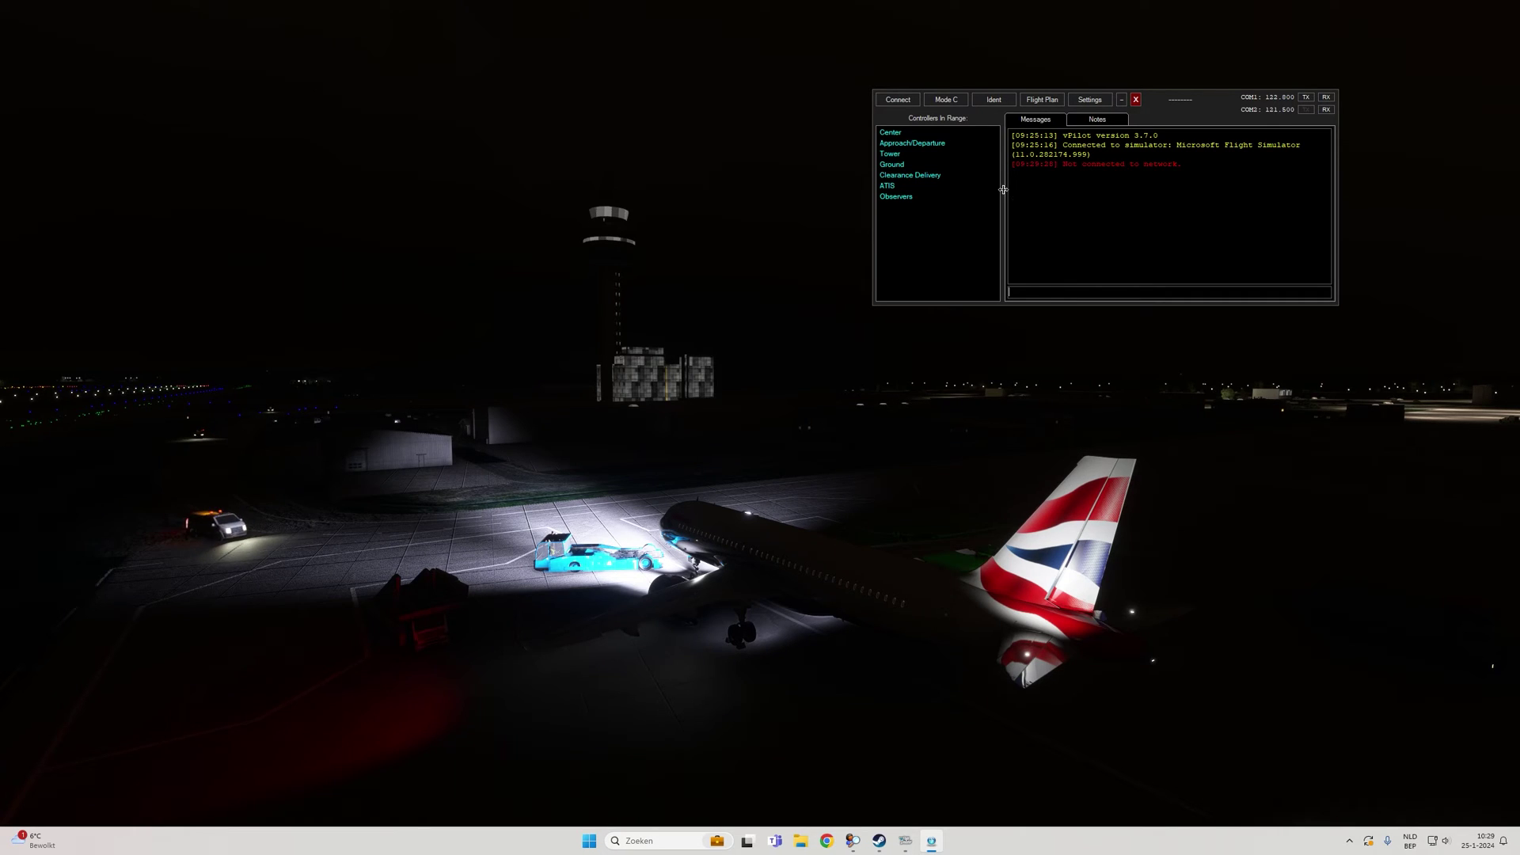
Step: Connect vPilot to VATSIM with 'Connect in observer mode' ticked
click(897, 98)
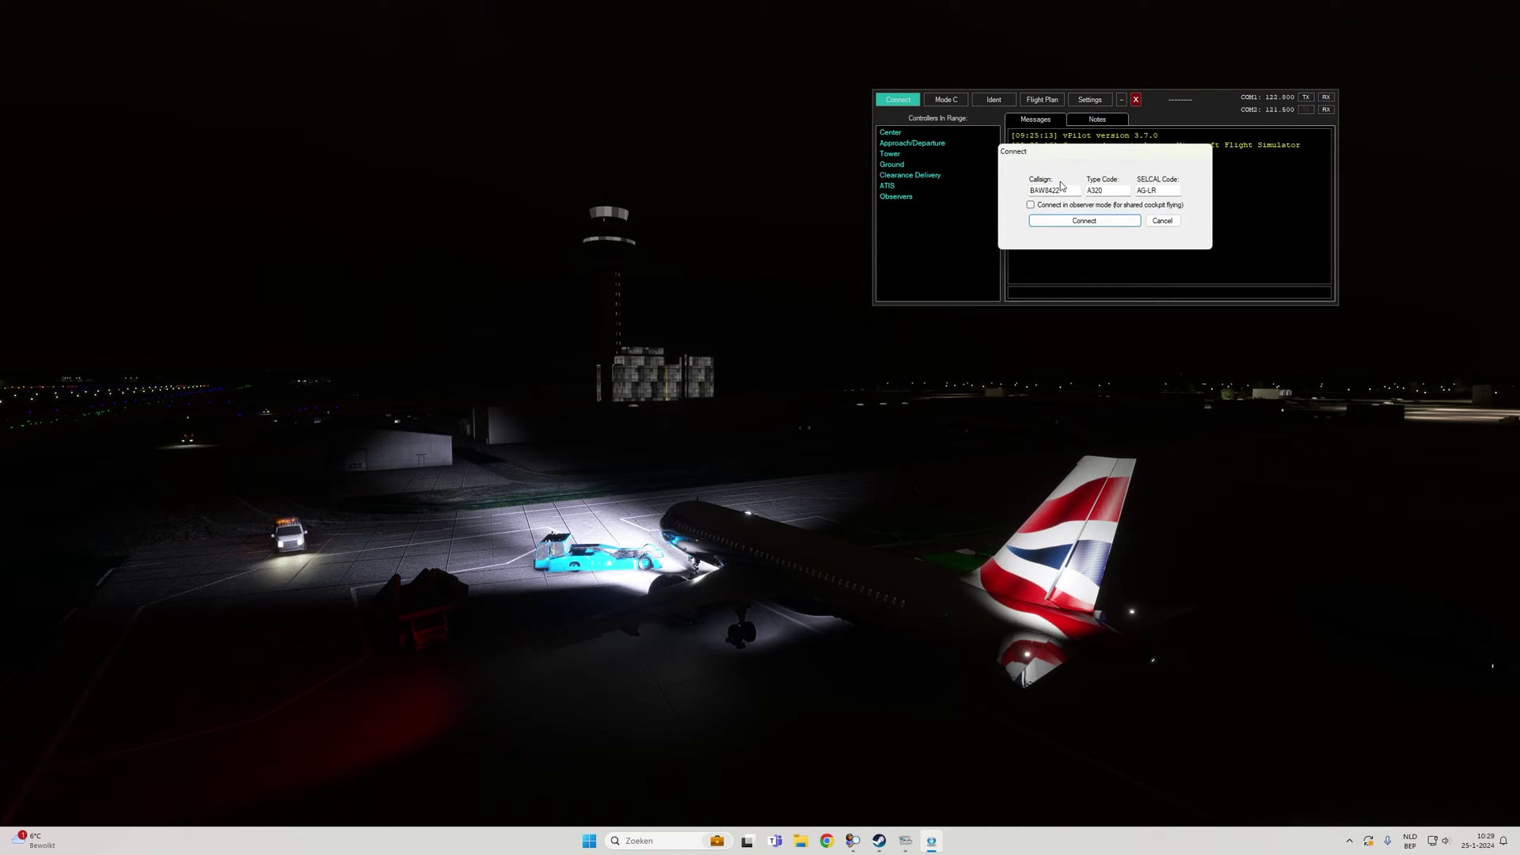
click(1030, 205)
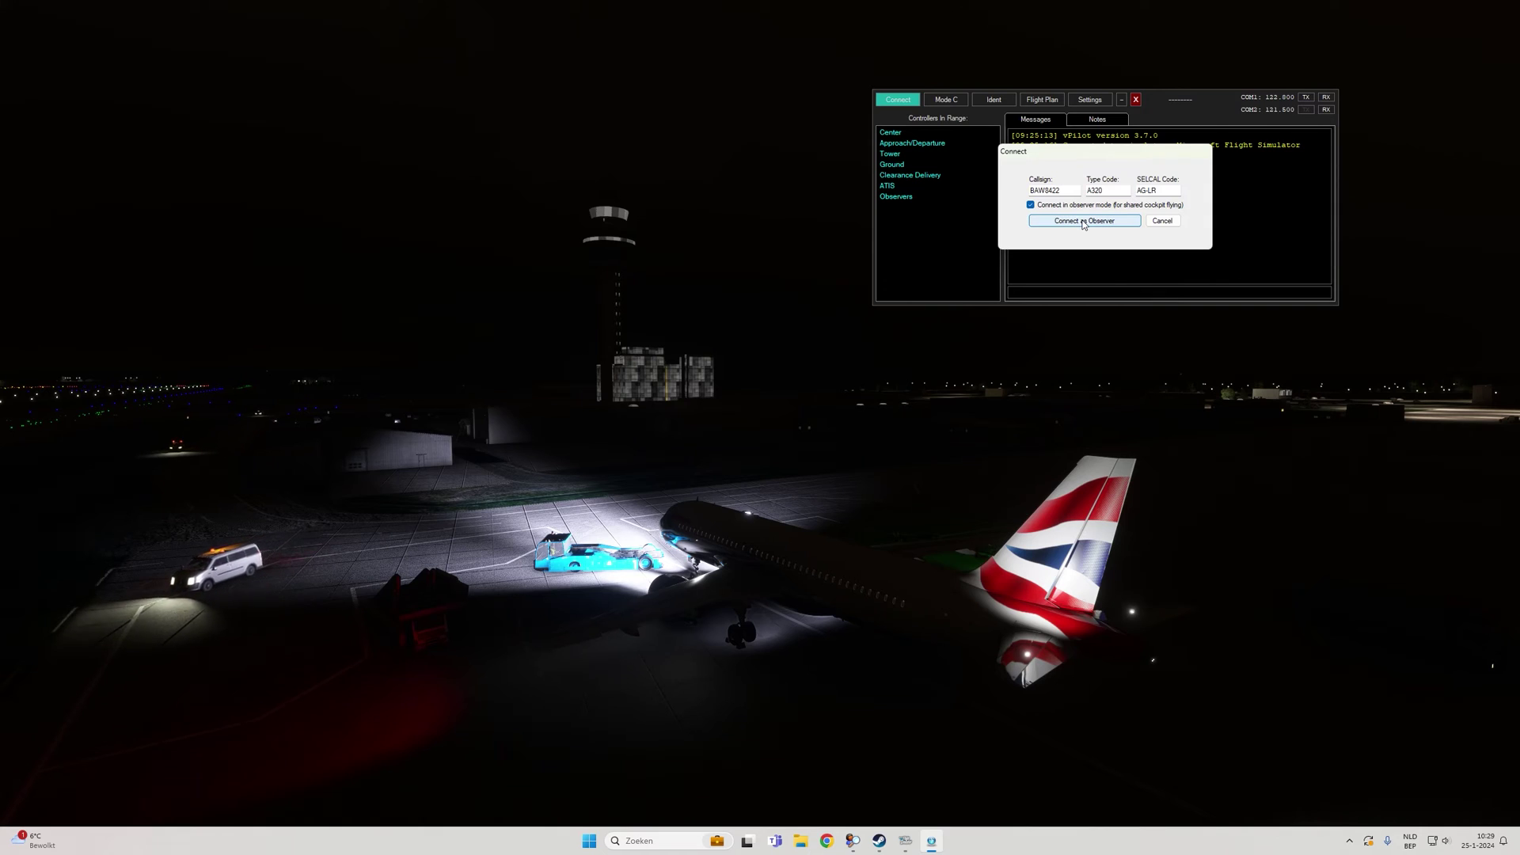
click(1067, 220)
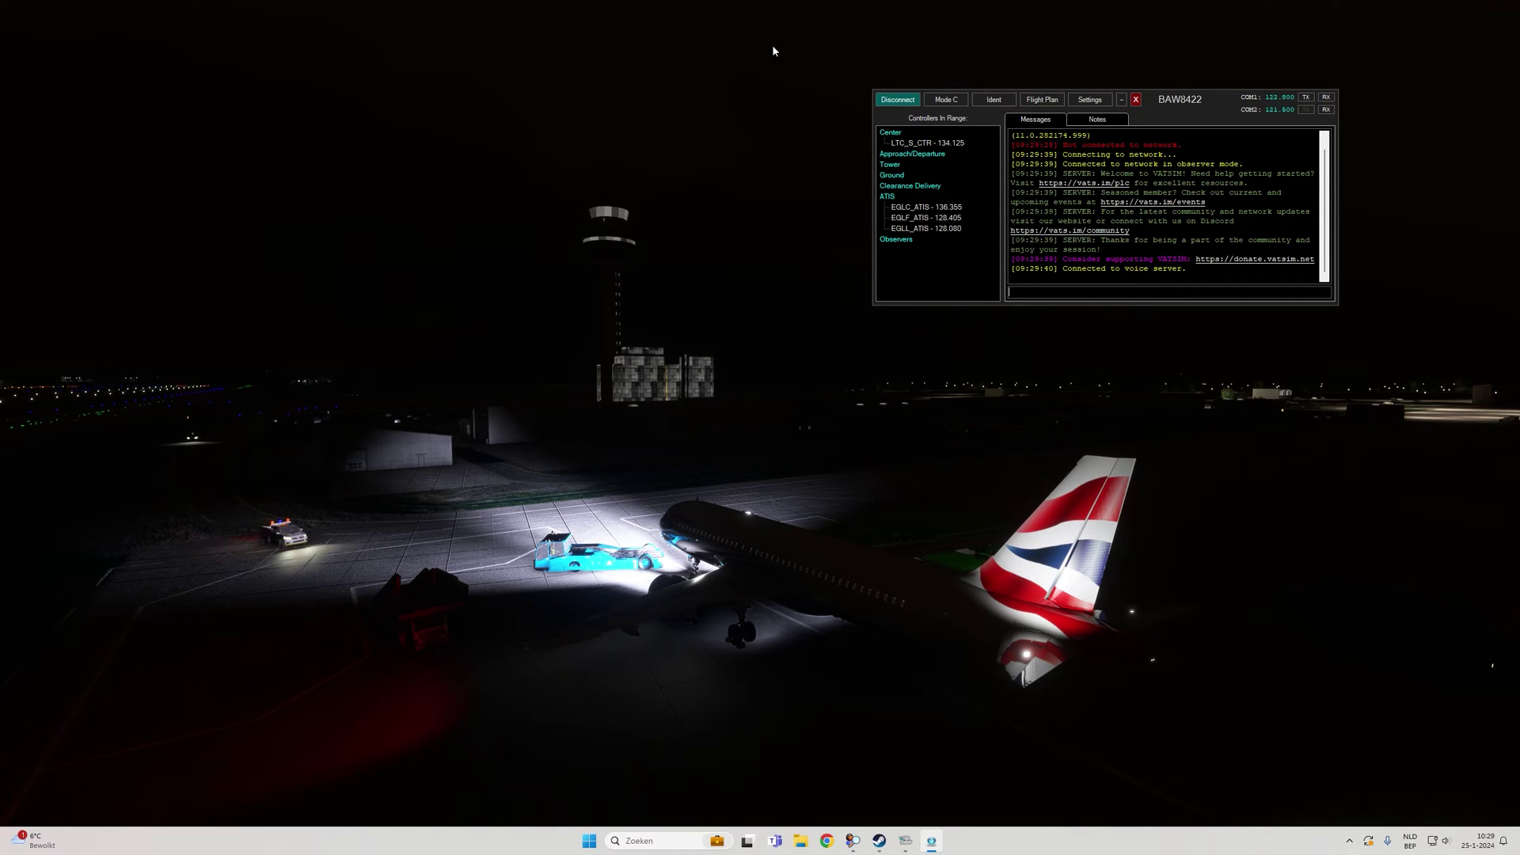
click(782, 113)
Step: Set the time of day to 12:10 UTC using the Weather toolbar panel's time slider
mouse_move(762, 10)
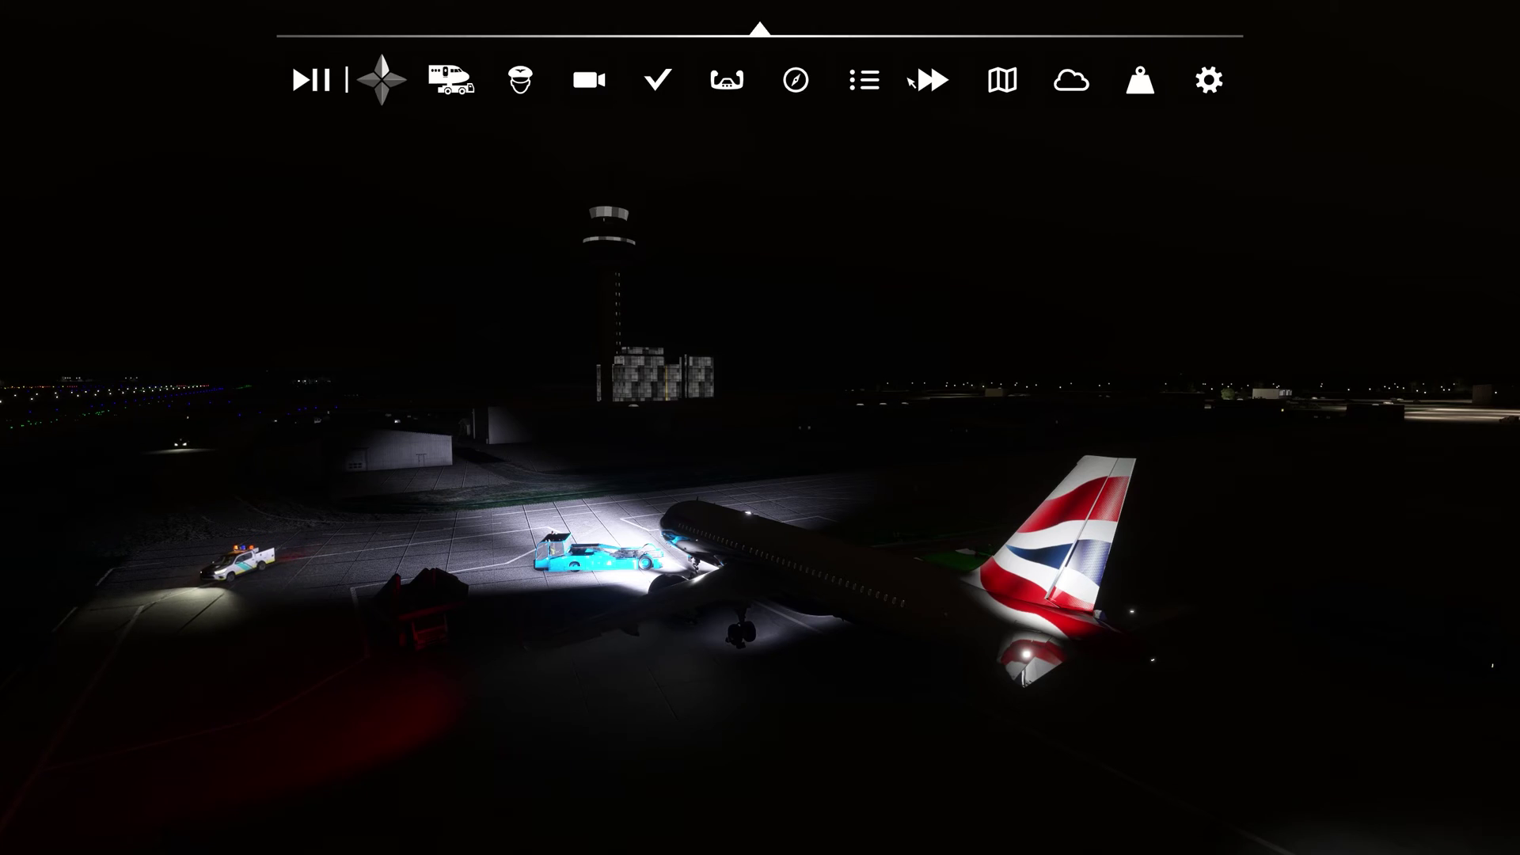
click(1076, 87)
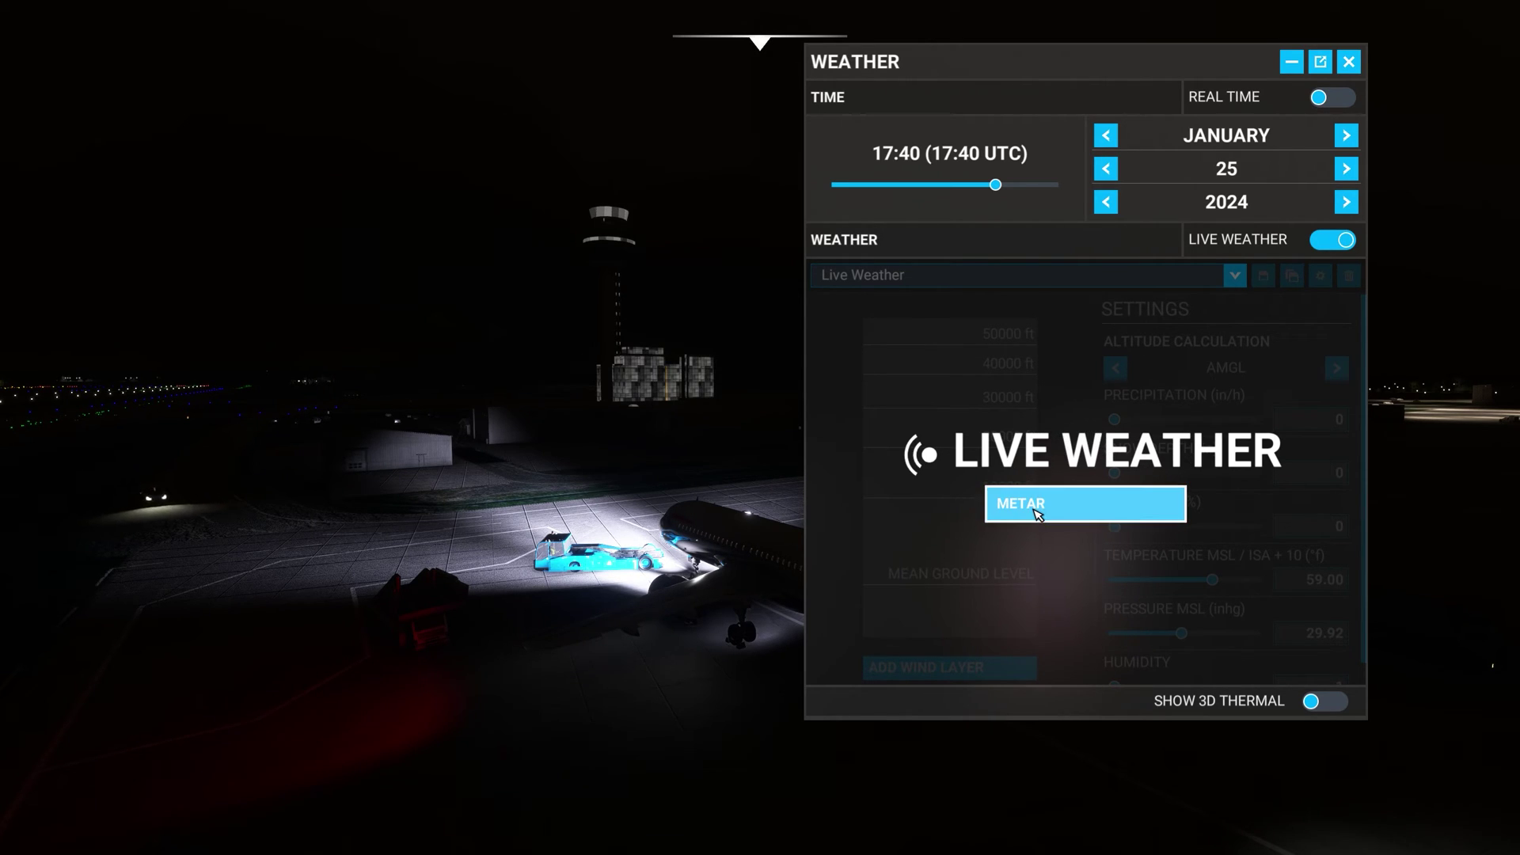
drag(995, 184, 950, 187)
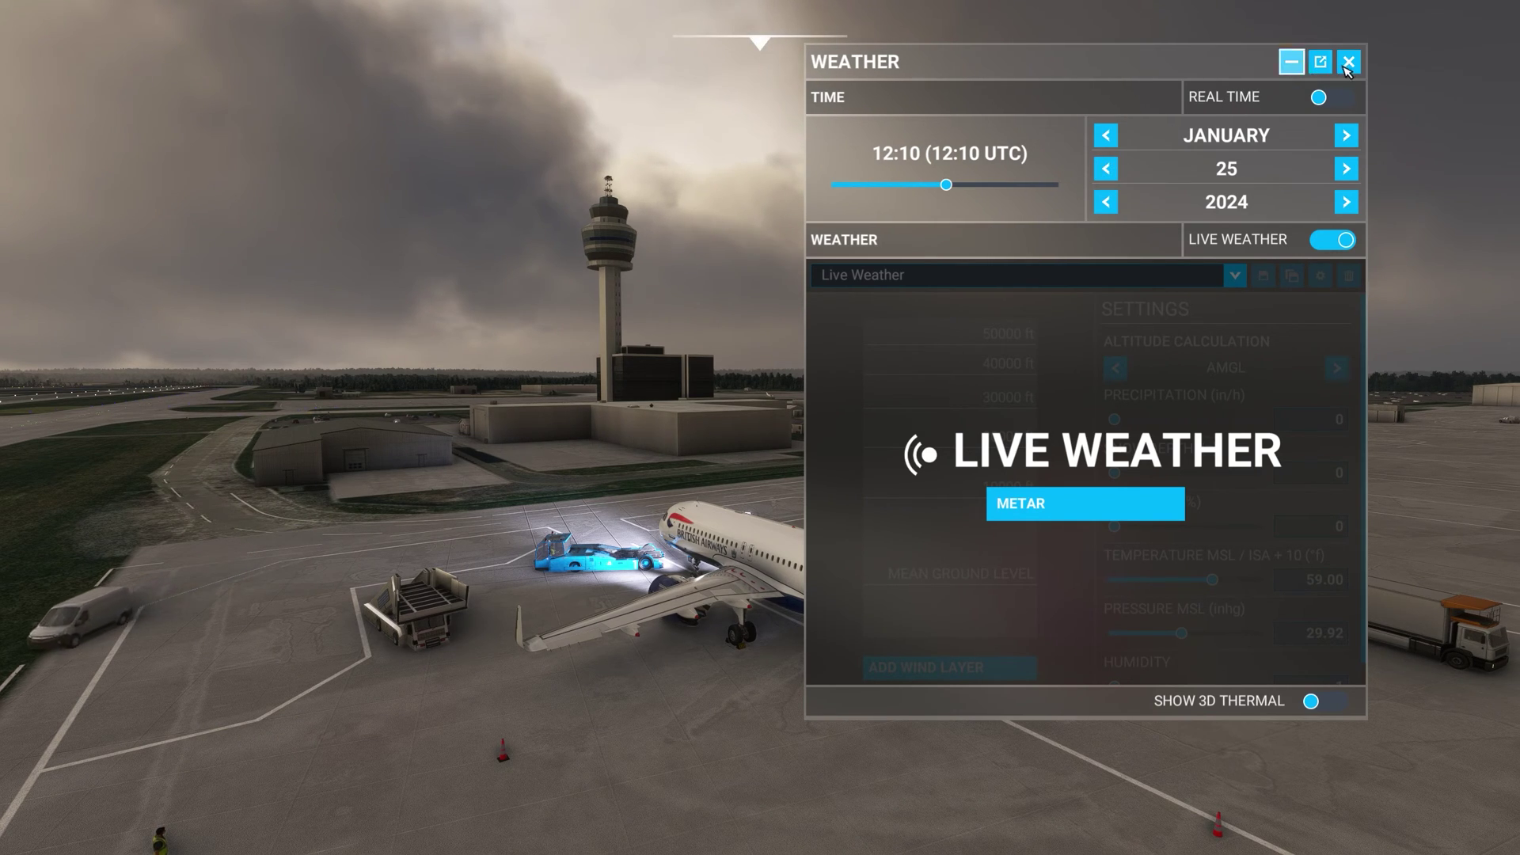
click(1349, 62)
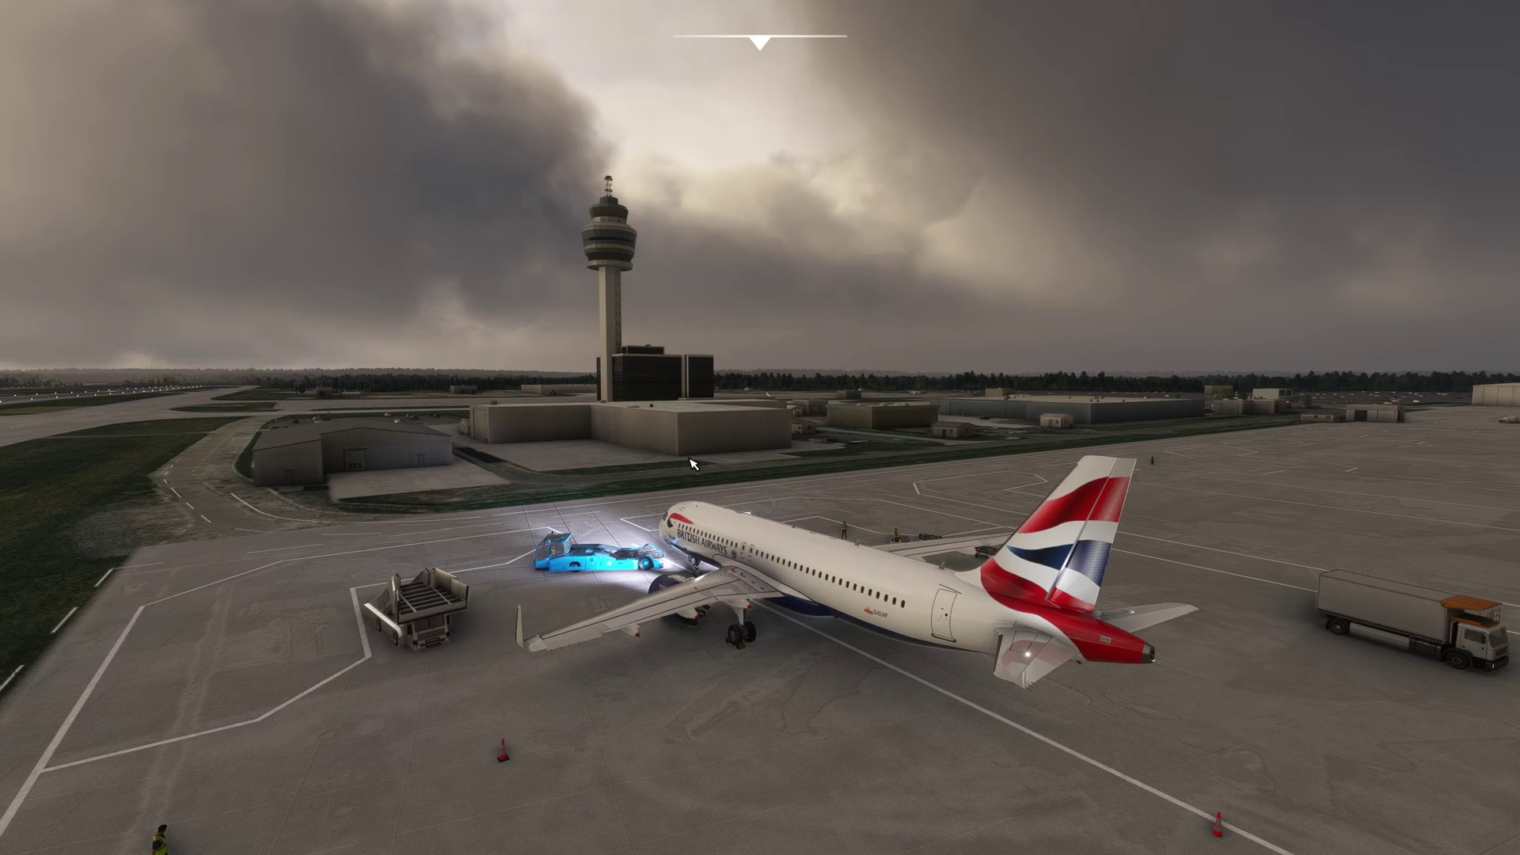